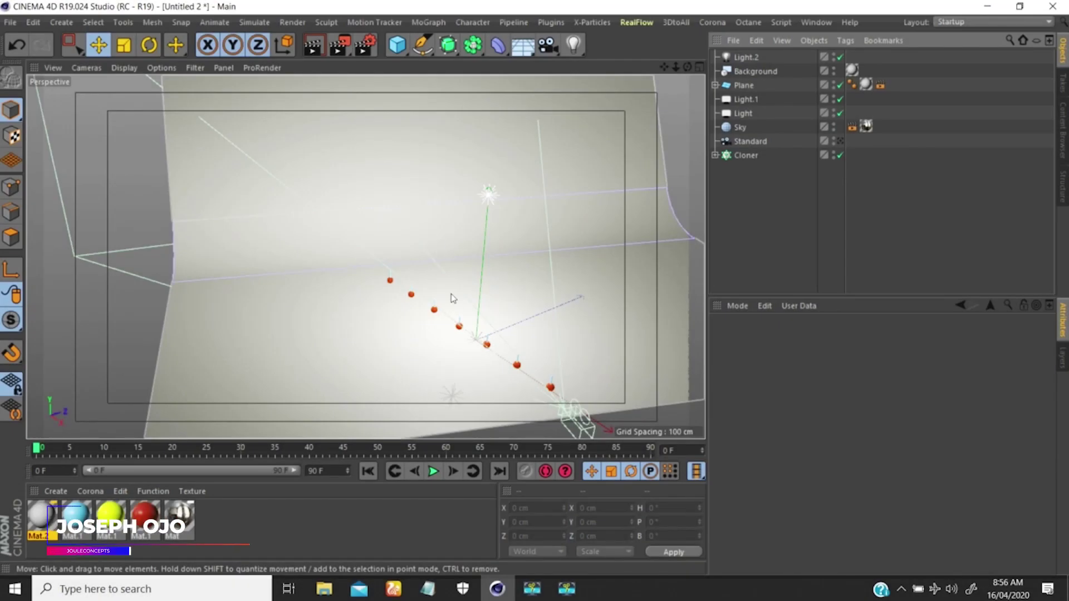
alt+drag(473, 286, 496, 274)
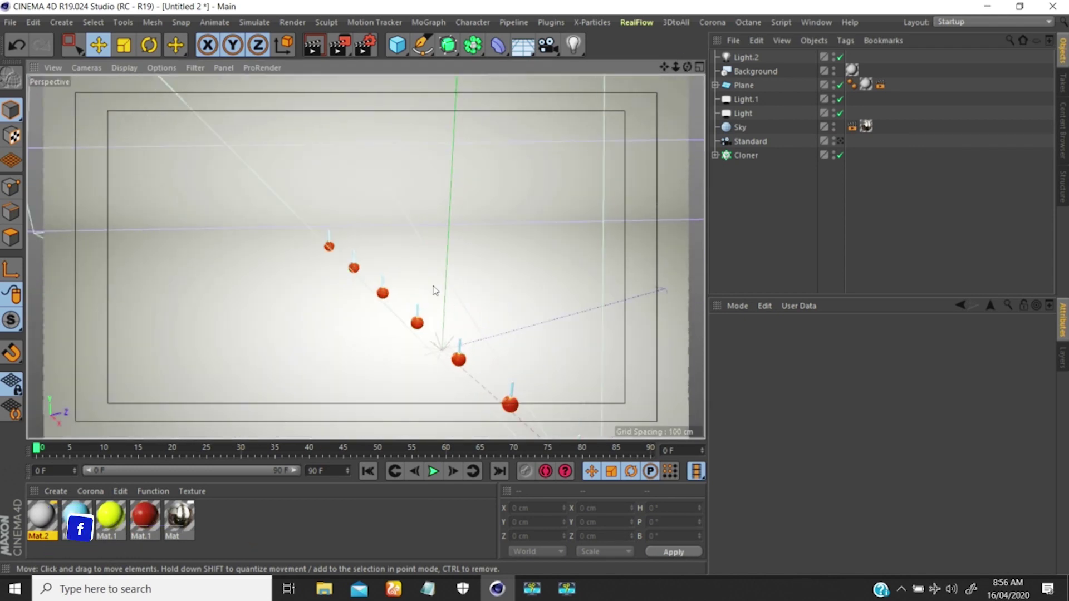
alt+drag(409, 303, 384, 309)
scroll(406, 270, up, 4)
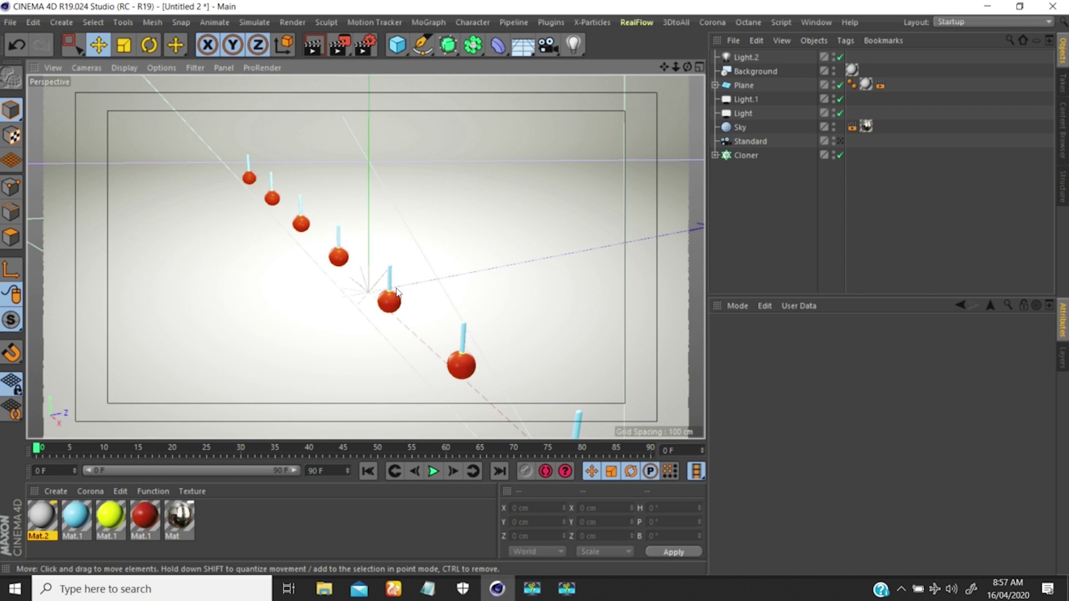
Try the Physical renderer, view its basic properties, and restore the Standard renderer in the render settings
click(365, 44)
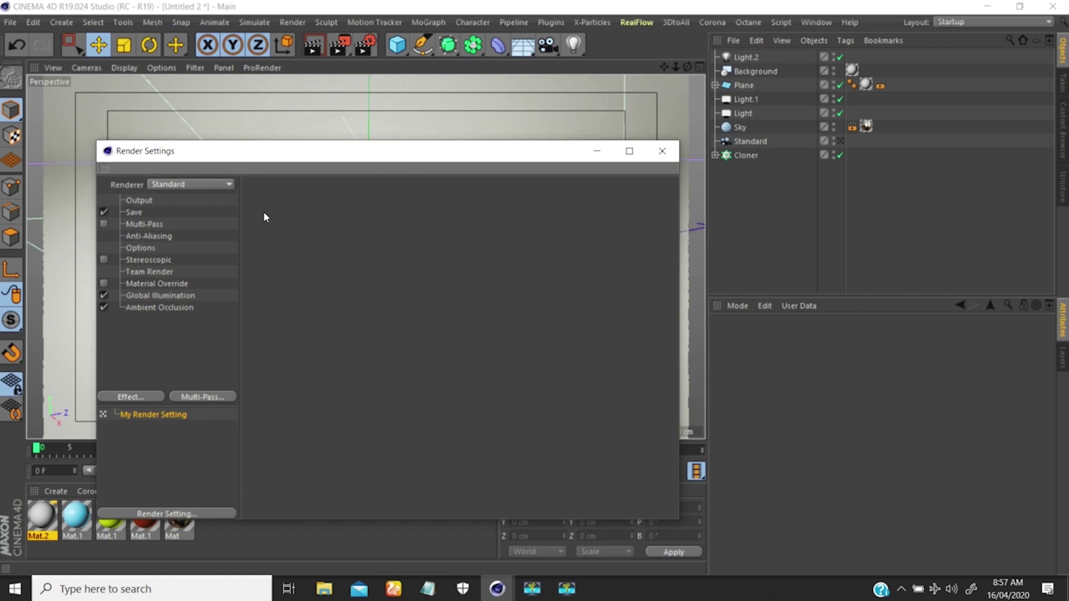
click(176, 182)
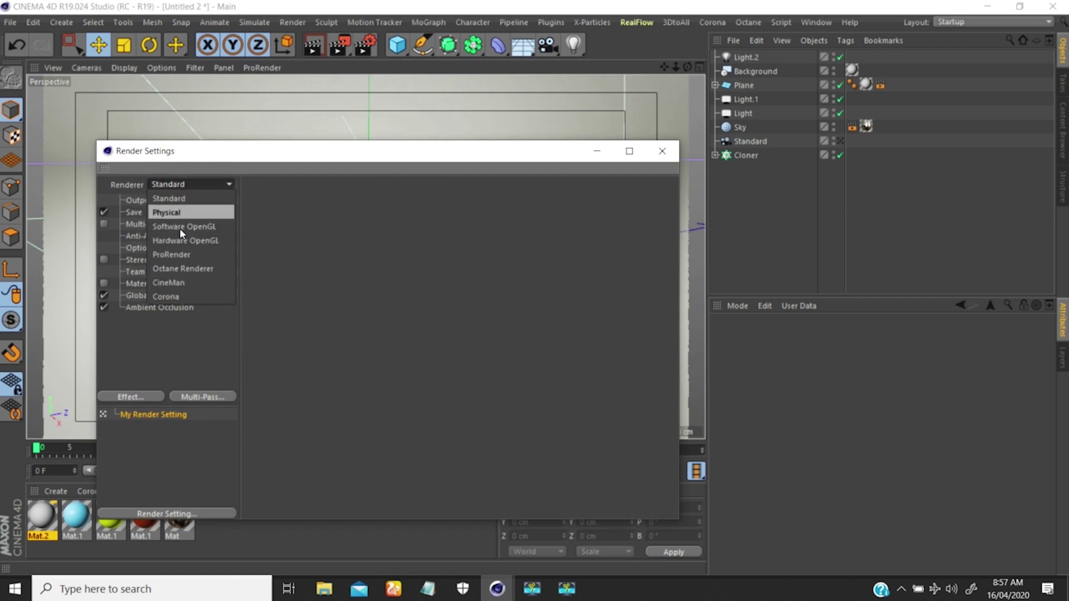
click(167, 210)
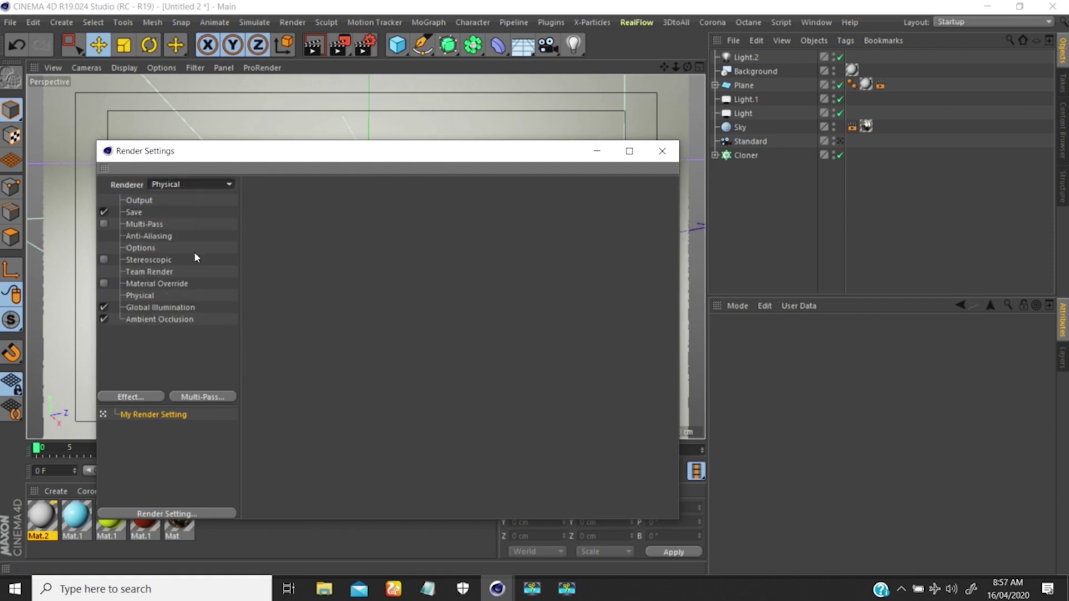
click(140, 296)
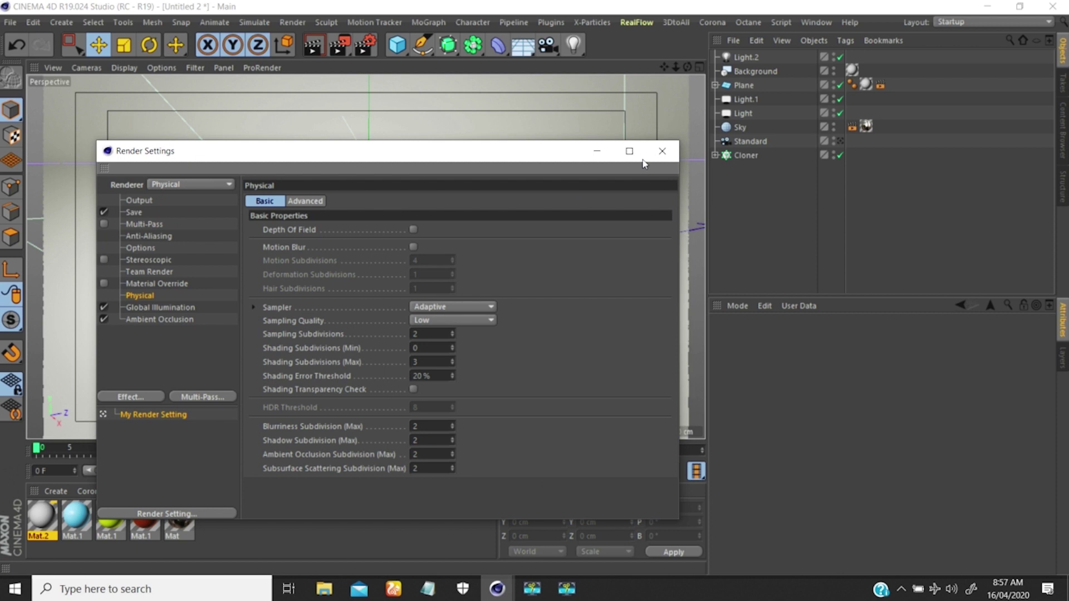
click(195, 185)
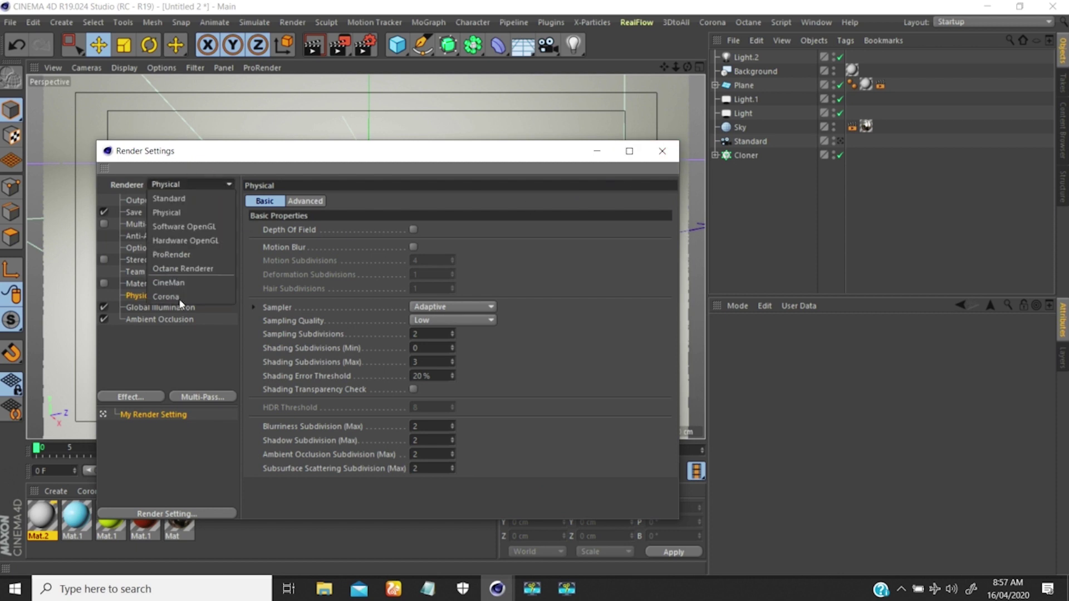
click(167, 199)
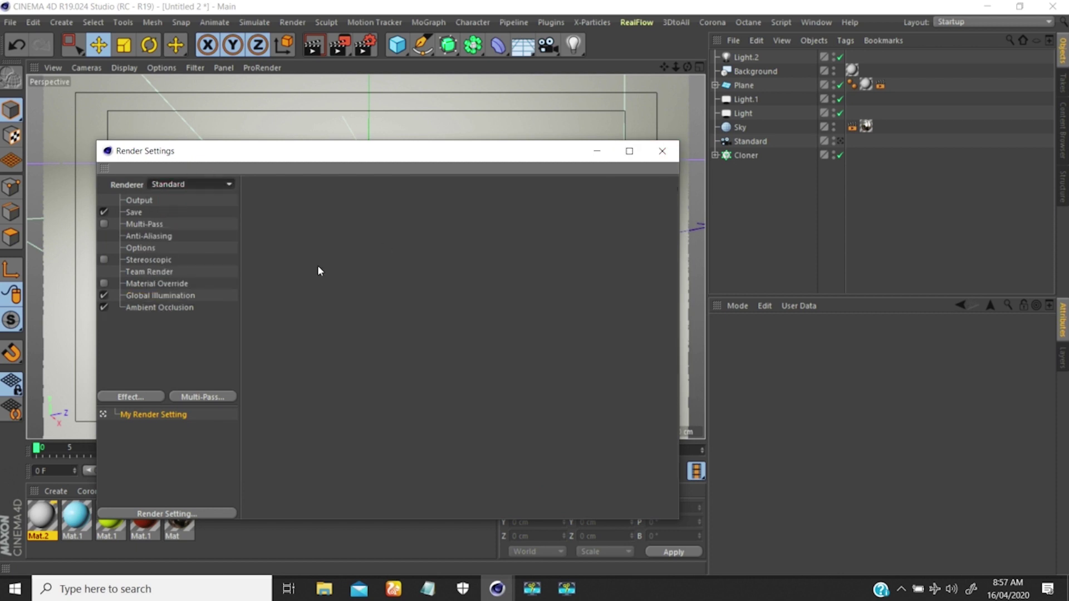
click(654, 150)
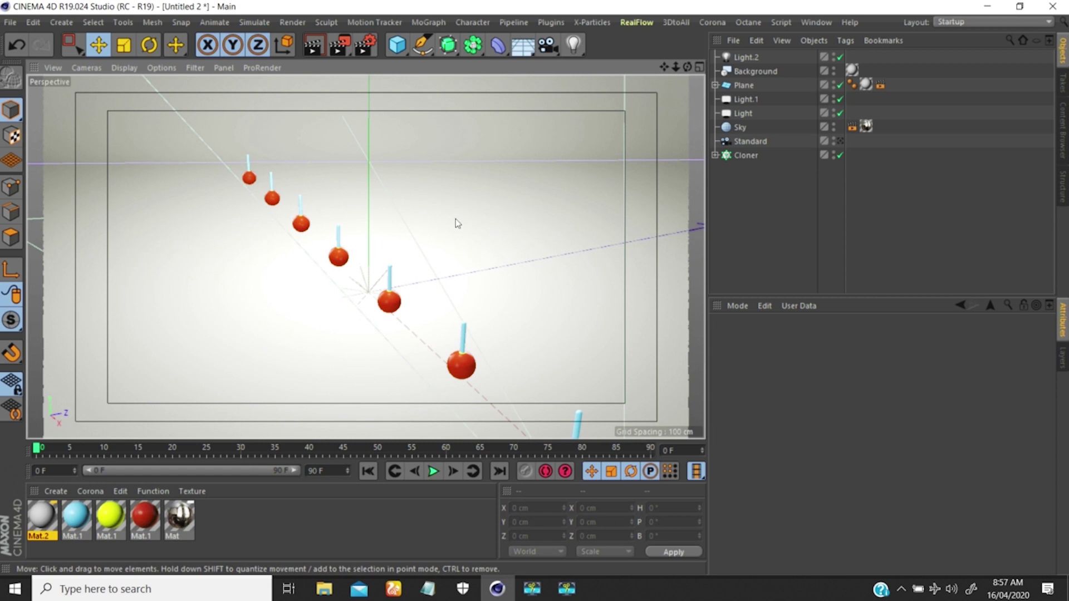
Inspect the Standard camera, the Sky and Light.1 in the scene
click(737, 142)
alt+drag(354, 261, 279, 348)
scroll(279, 348, down, 3)
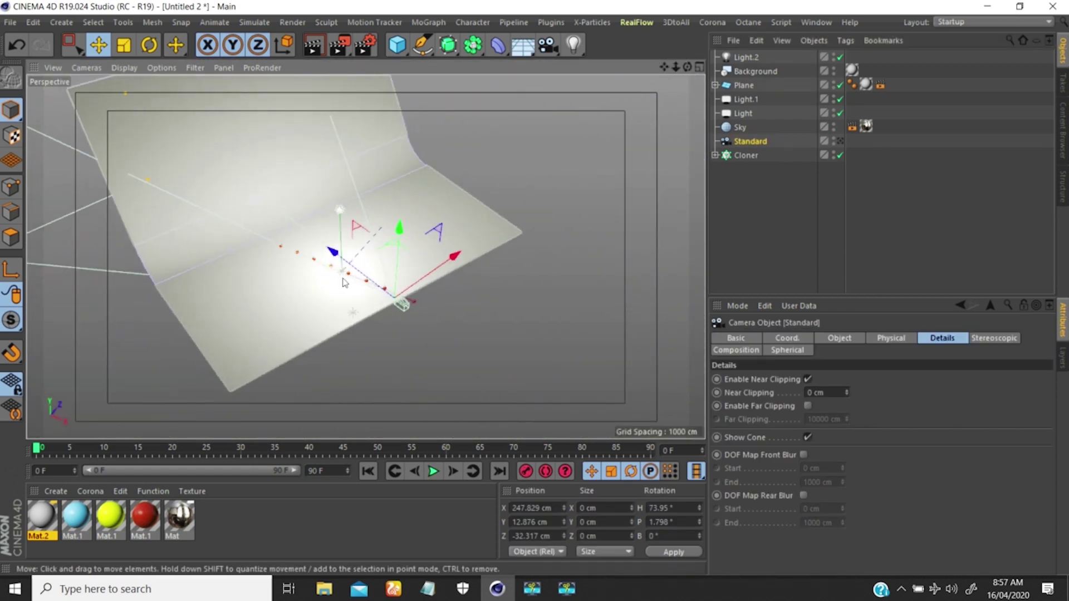
scroll(384, 302, up, 5)
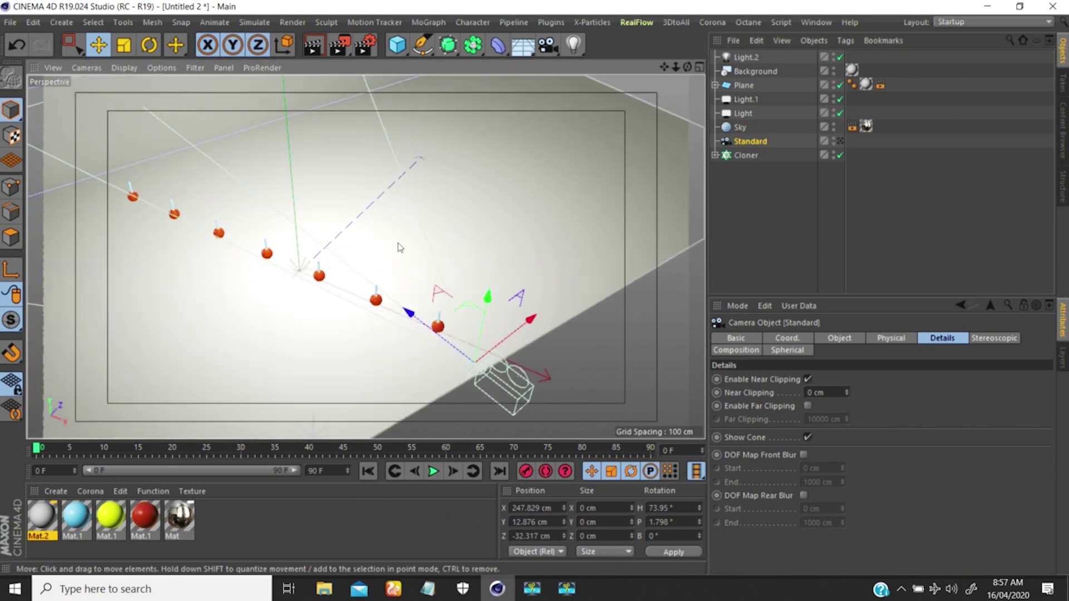
click(740, 127)
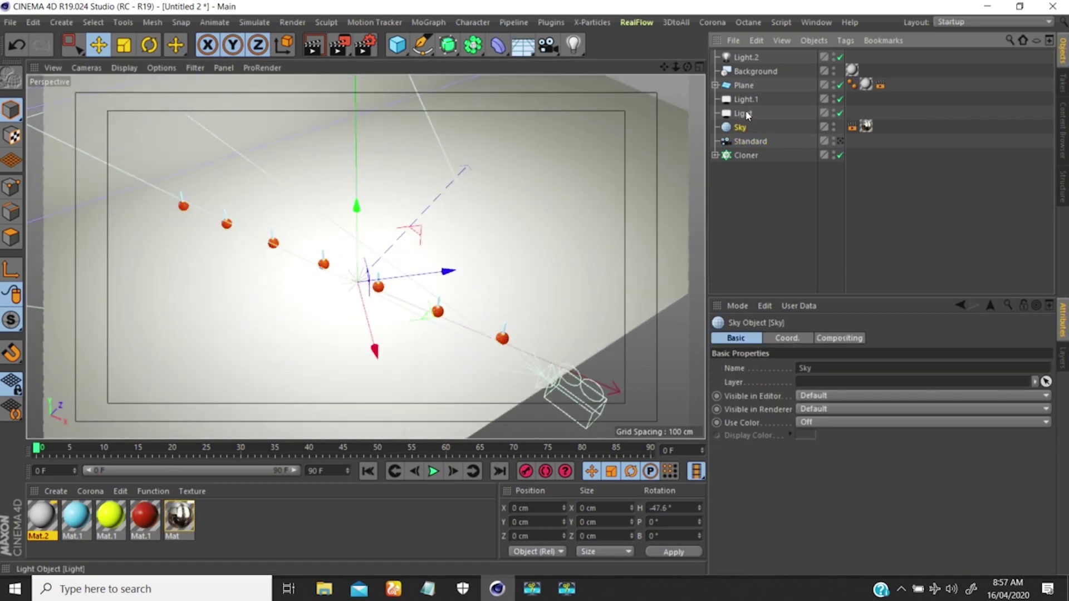
click(743, 99)
Rename the omni light Light.2 as Ambient Light
click(745, 58)
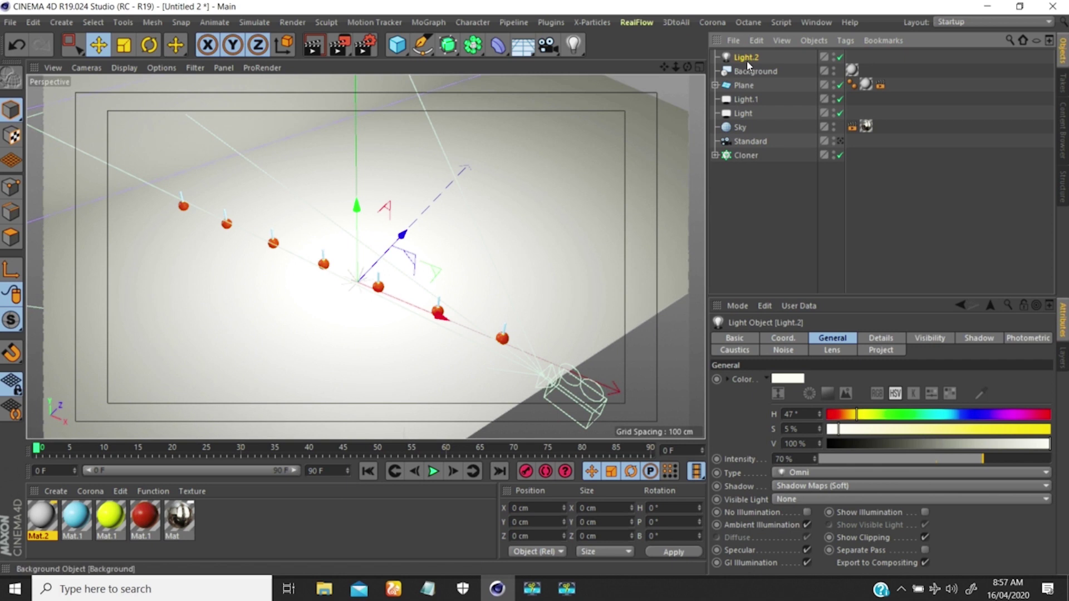
double_click(748, 61)
text(A)
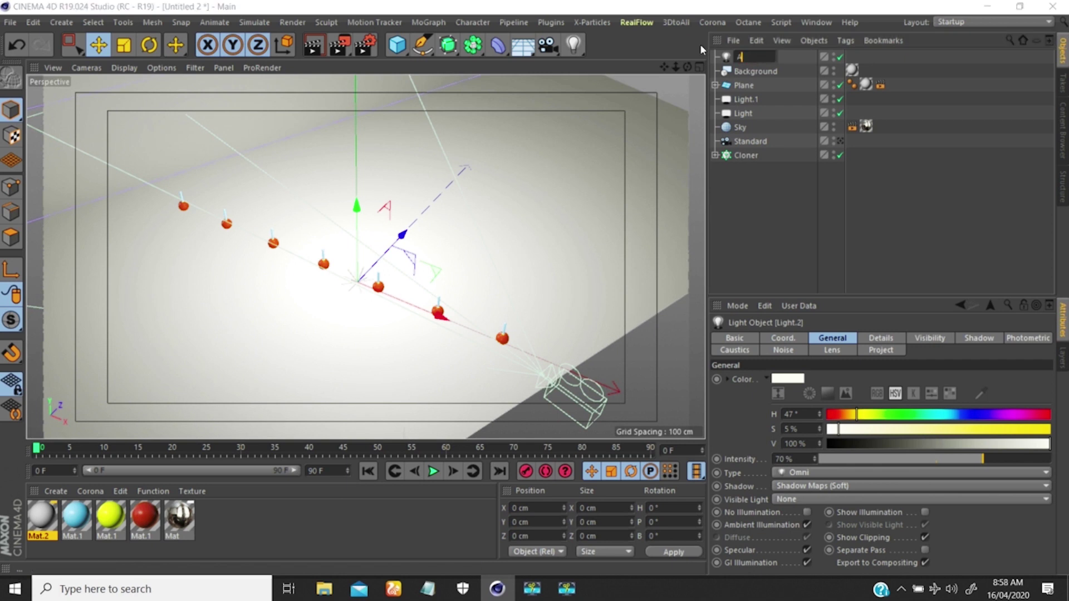
text(mbient Light)
key(Return)
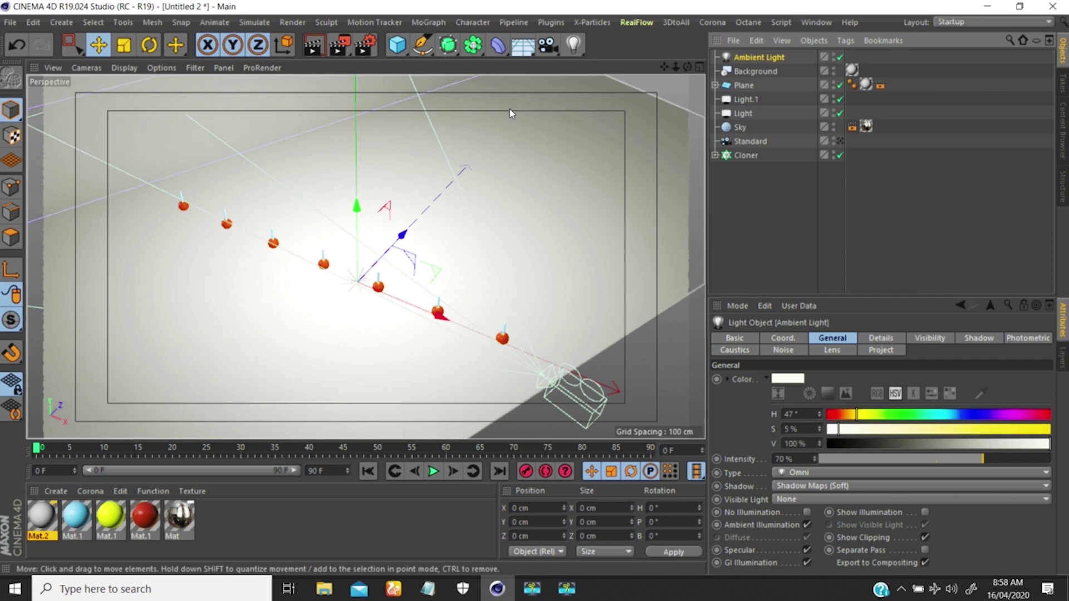
Remove the Global Illumination effect from the render settings
click(363, 45)
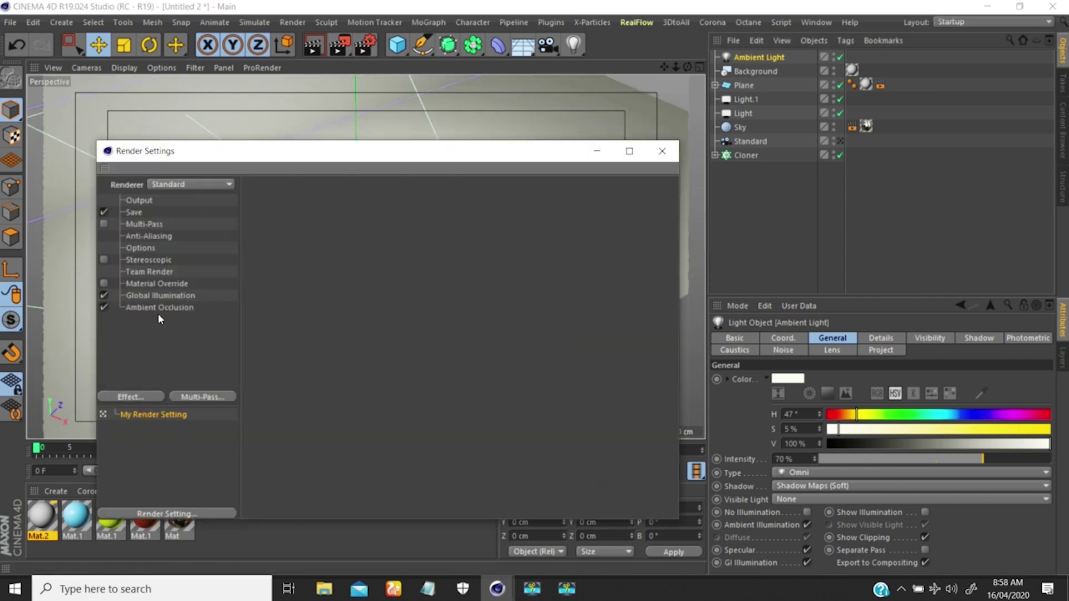
key(Delete)
click(663, 151)
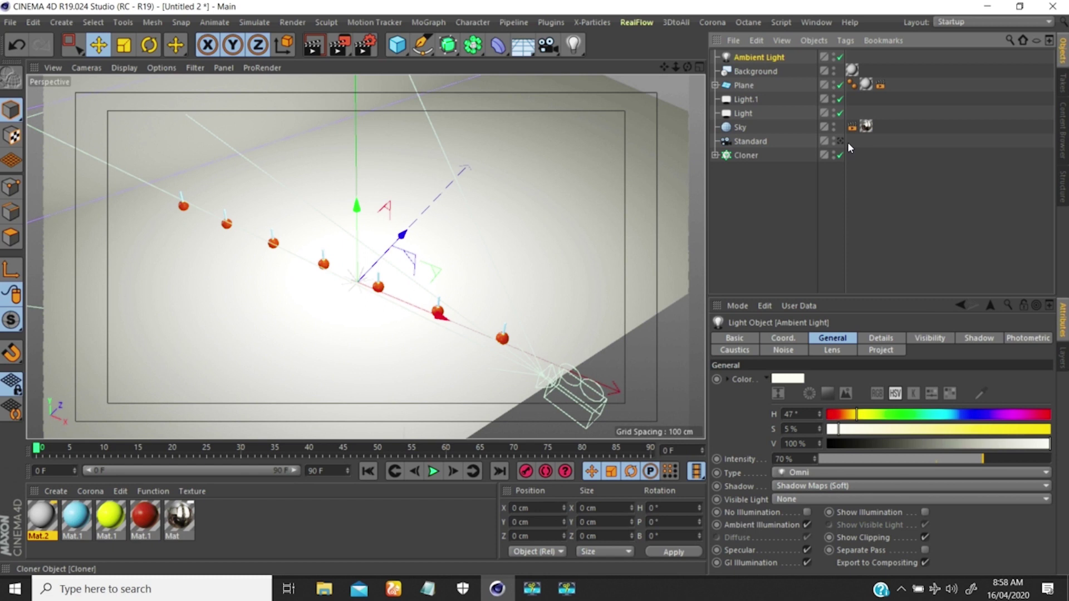
Look through the Standard camera and render the scene in the Picture Viewer
click(840, 141)
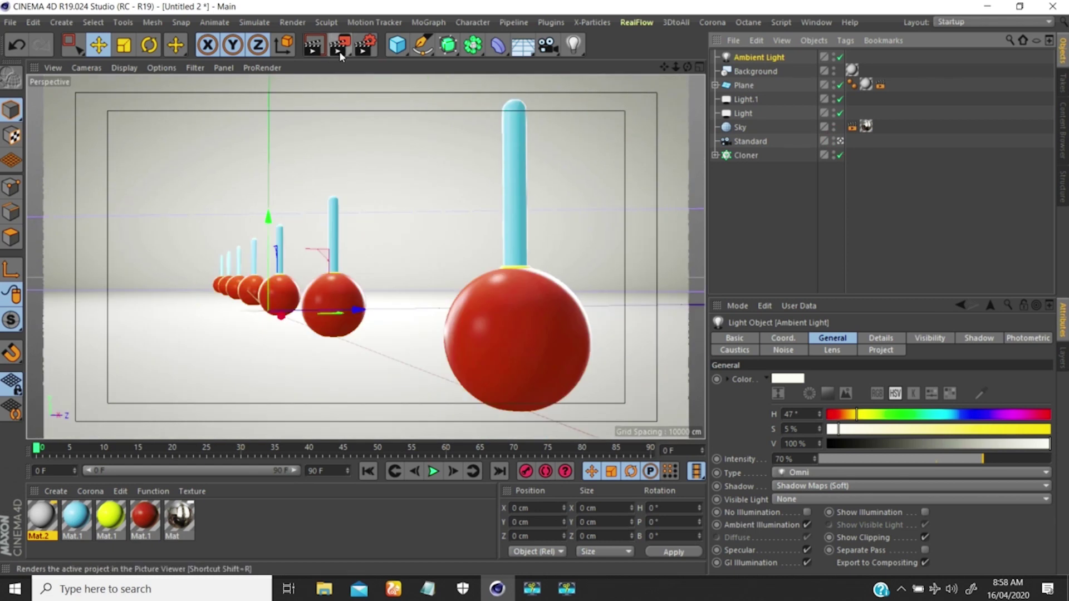
click(365, 45)
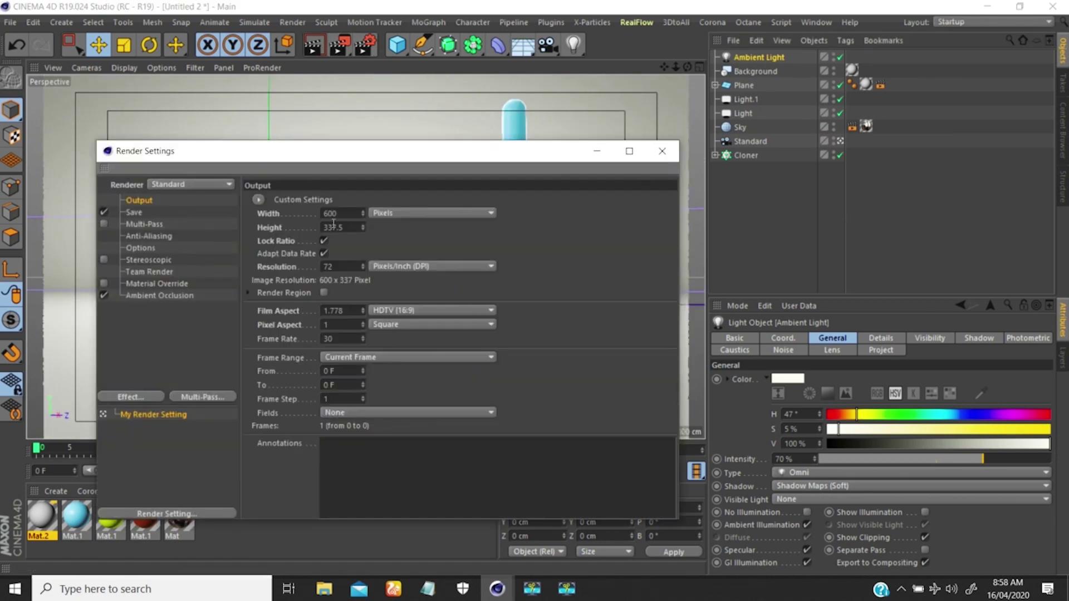
click(662, 151)
click(802, 196)
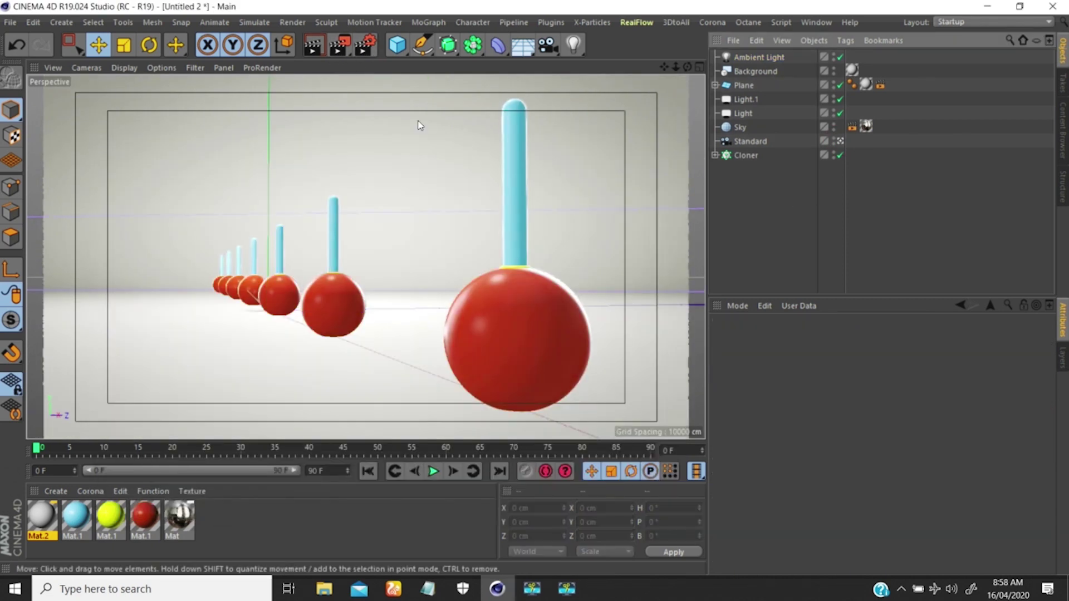
click(337, 45)
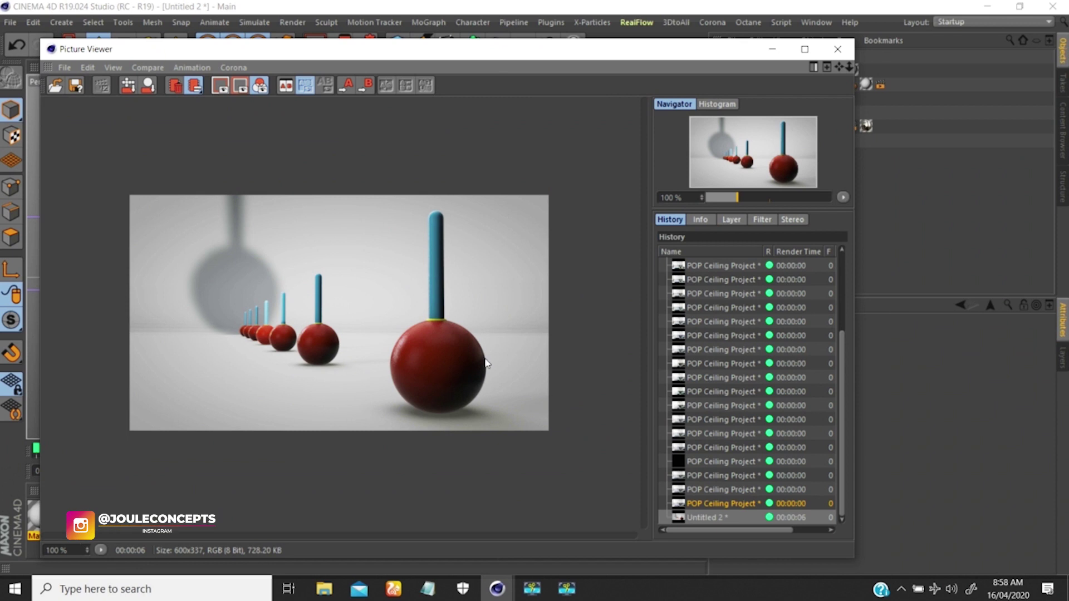
Delete the Ambient Light from the scene and render the camera view again in the Picture Viewer
drag(599, 49, 277, 110)
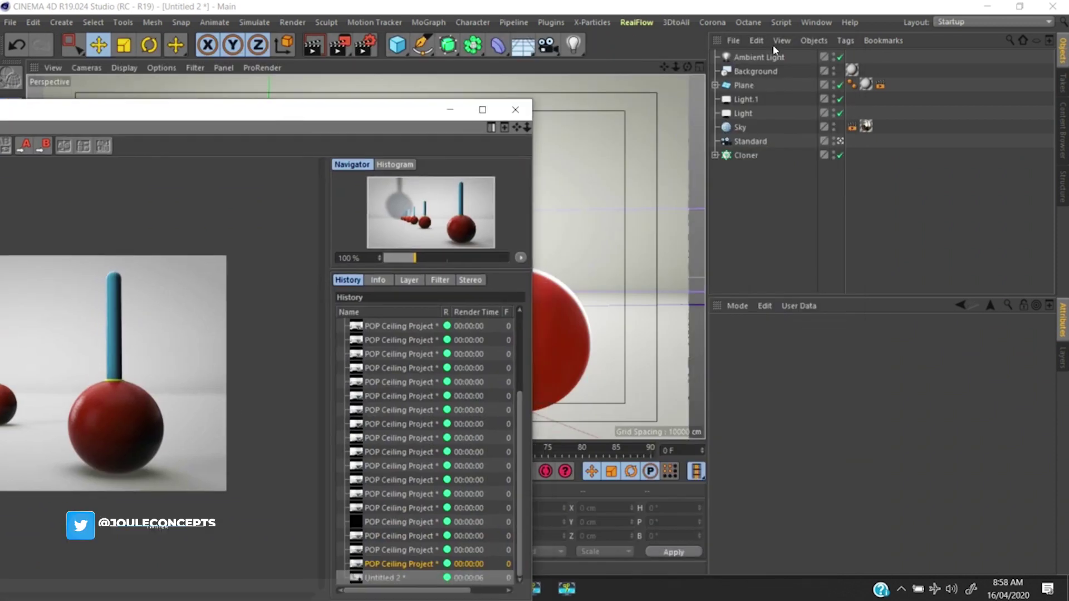
click(752, 57)
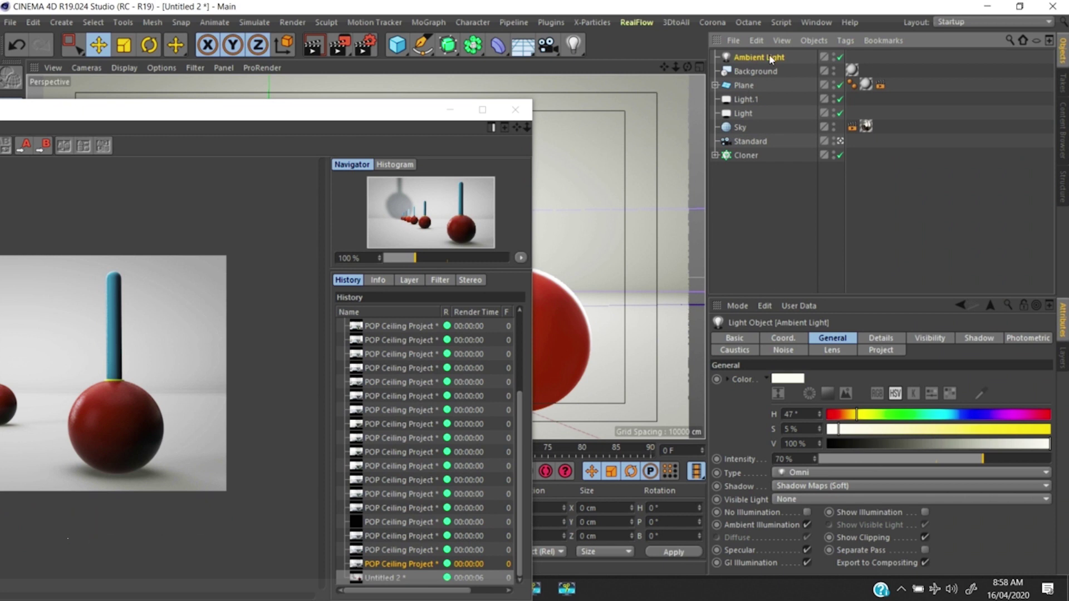
key(Delete)
drag(351, 109, 575, 75)
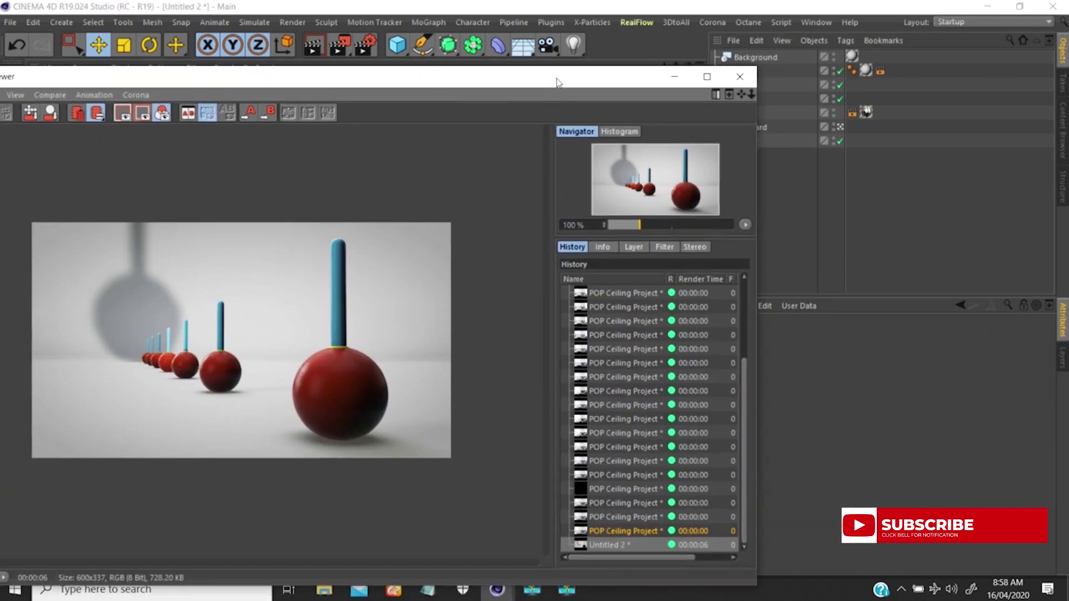
key(shift+r)
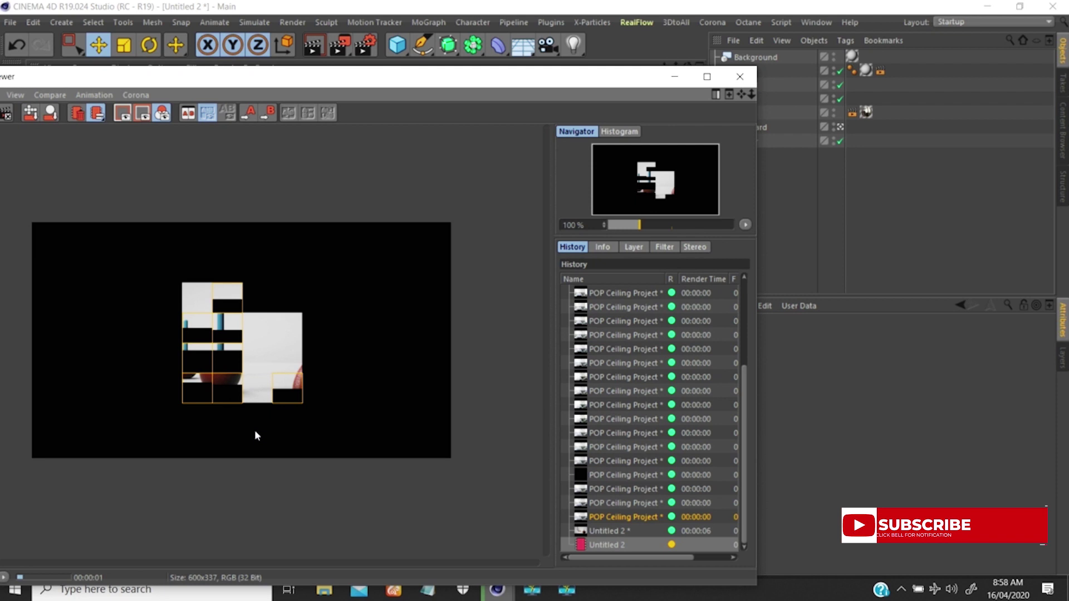
Compare the two latest Untitled 2 renders, with and without the ambient light, and minimize the Picture Viewer
click(603, 531)
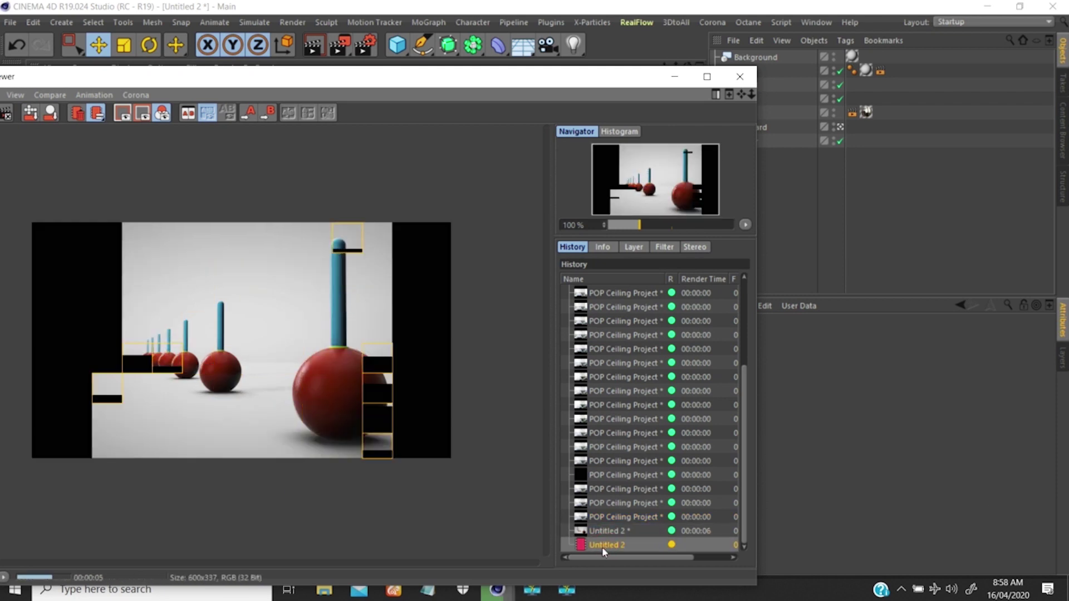
click(604, 542)
click(603, 545)
click(604, 532)
click(604, 544)
click(604, 532)
click(603, 544)
key(Up)
click(603, 544)
key(Up)
click(603, 544)
key(Up)
click(603, 544)
key(Up)
click(603, 545)
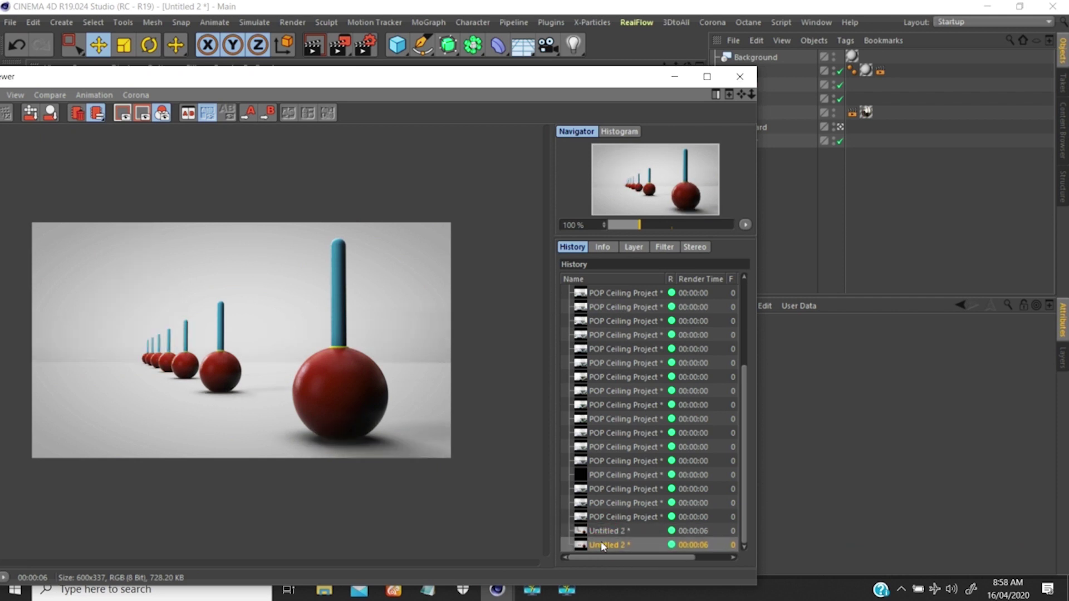
click(601, 534)
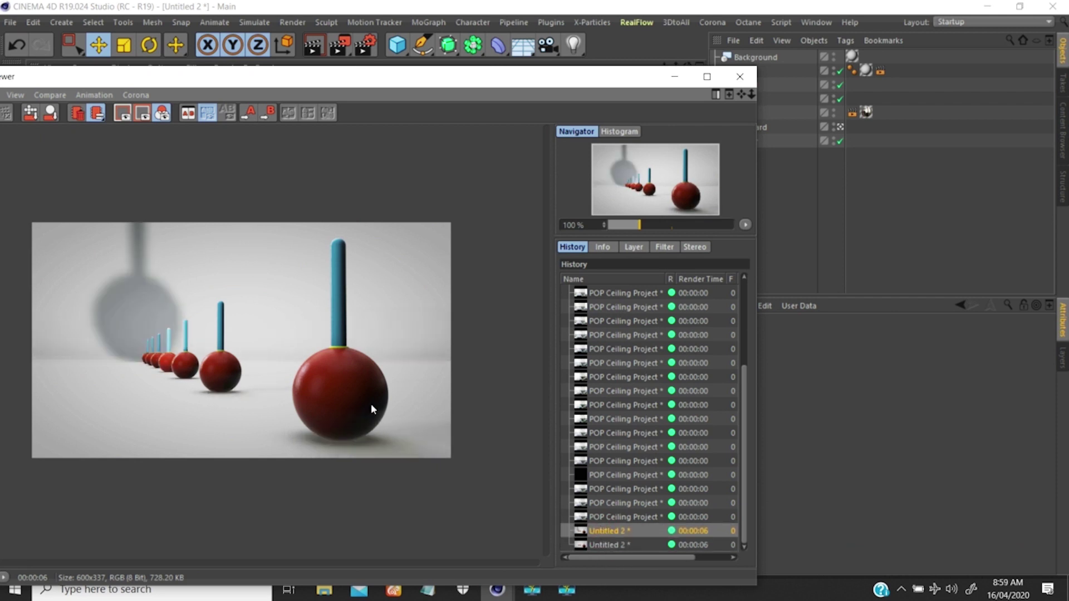
click(602, 546)
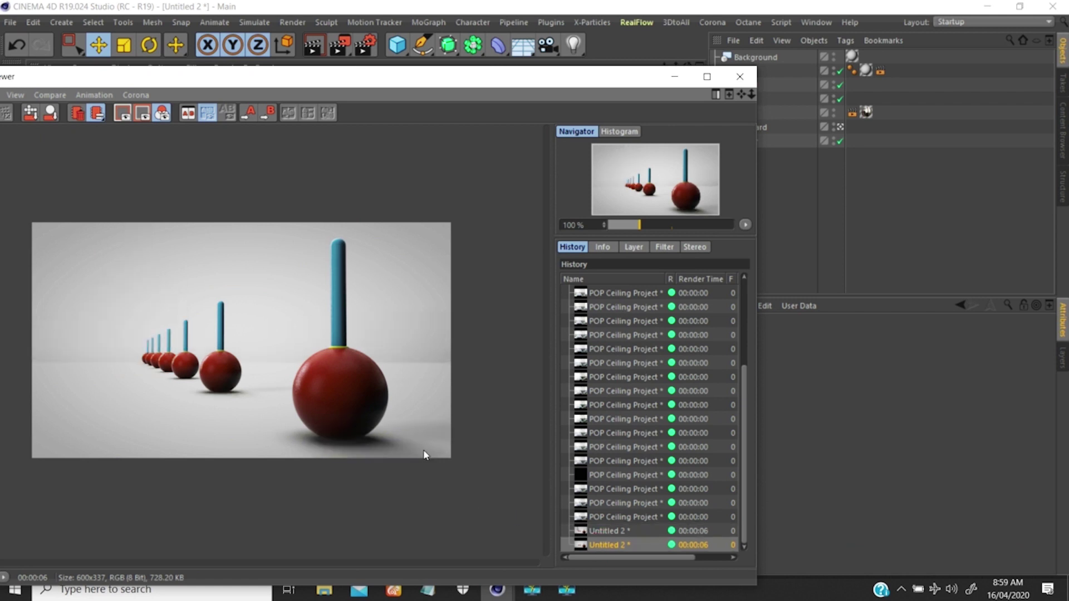
click(603, 531)
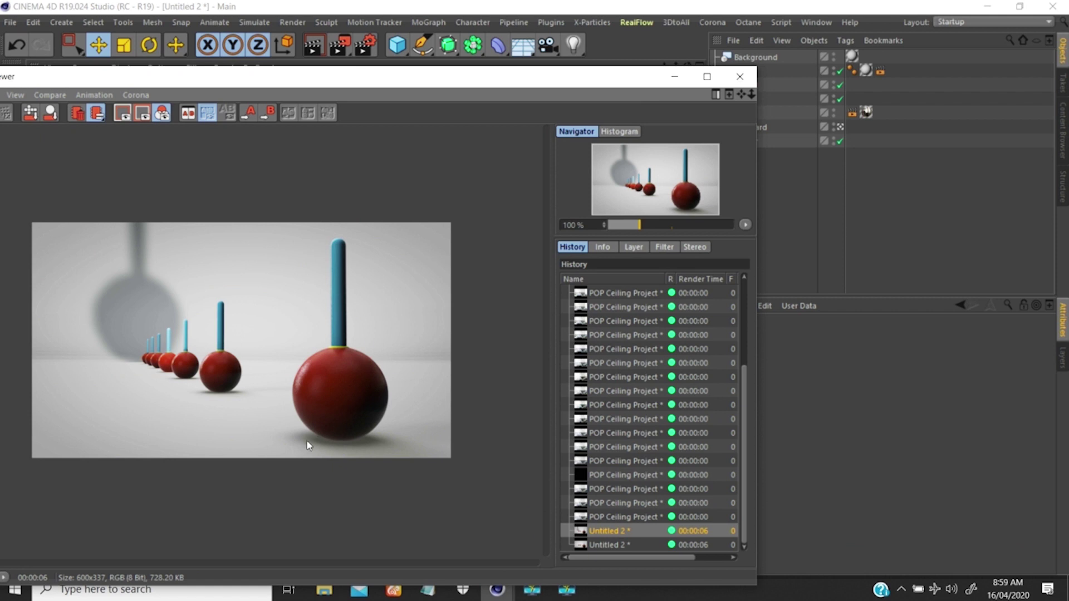
click(602, 545)
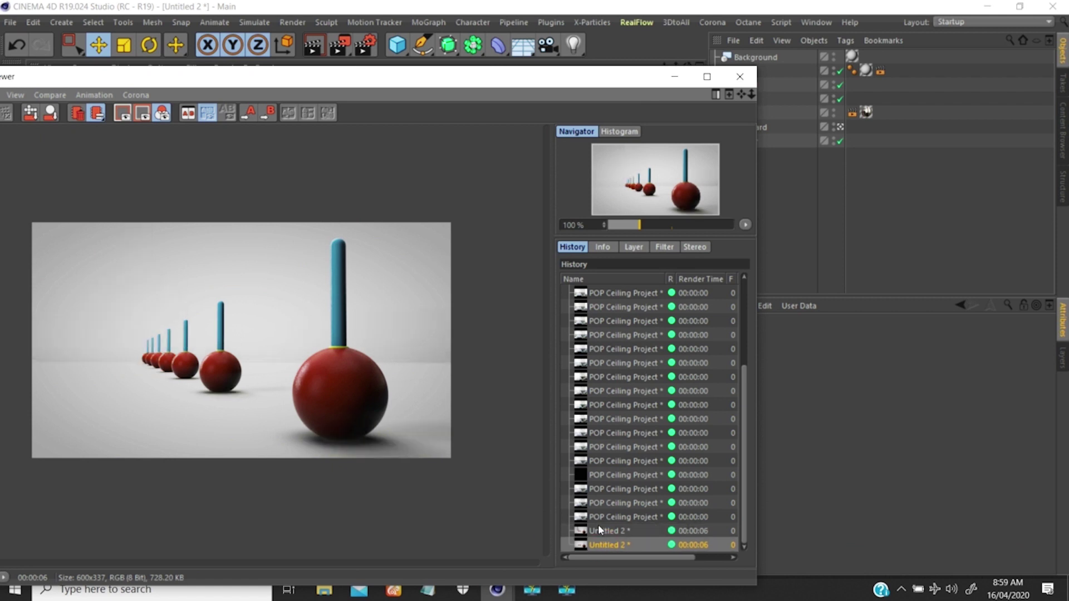
click(674, 76)
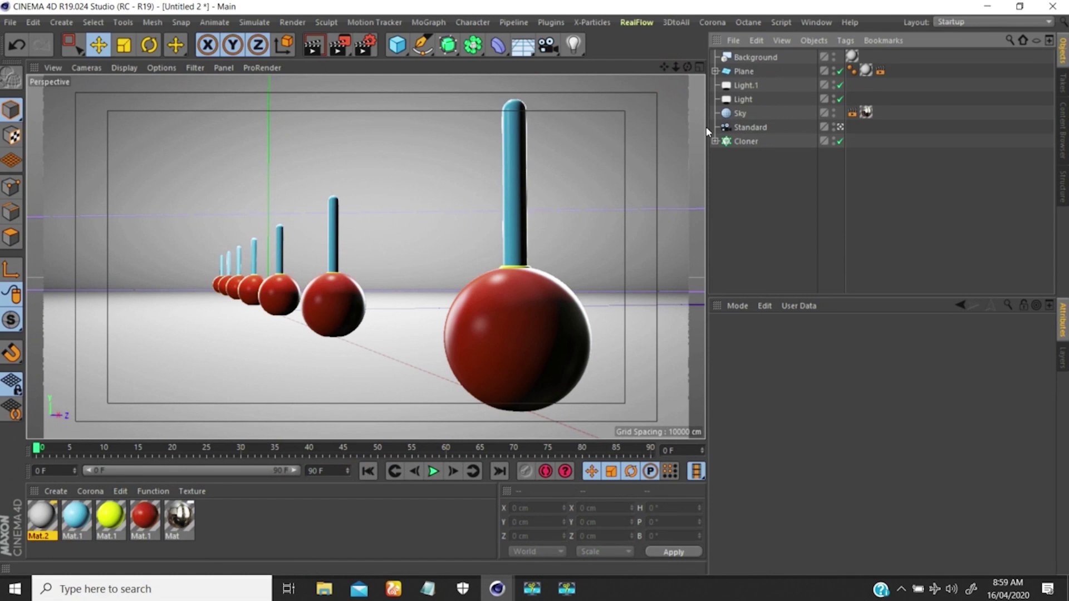
Add a new omni light, enable its Ambient Illumination, and set its colour saturation to 6%
click(576, 44)
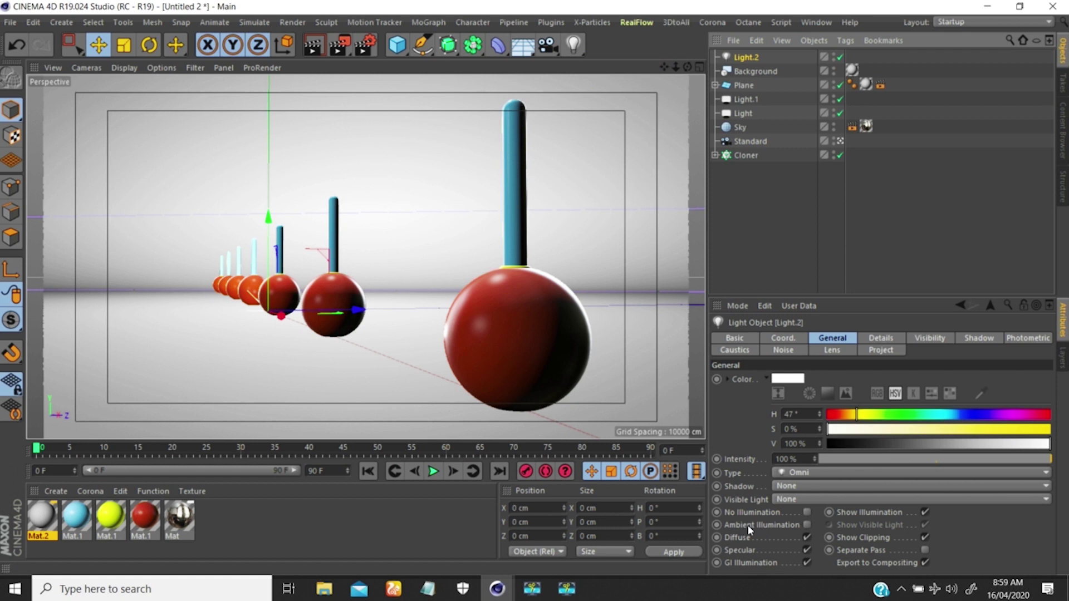
click(807, 525)
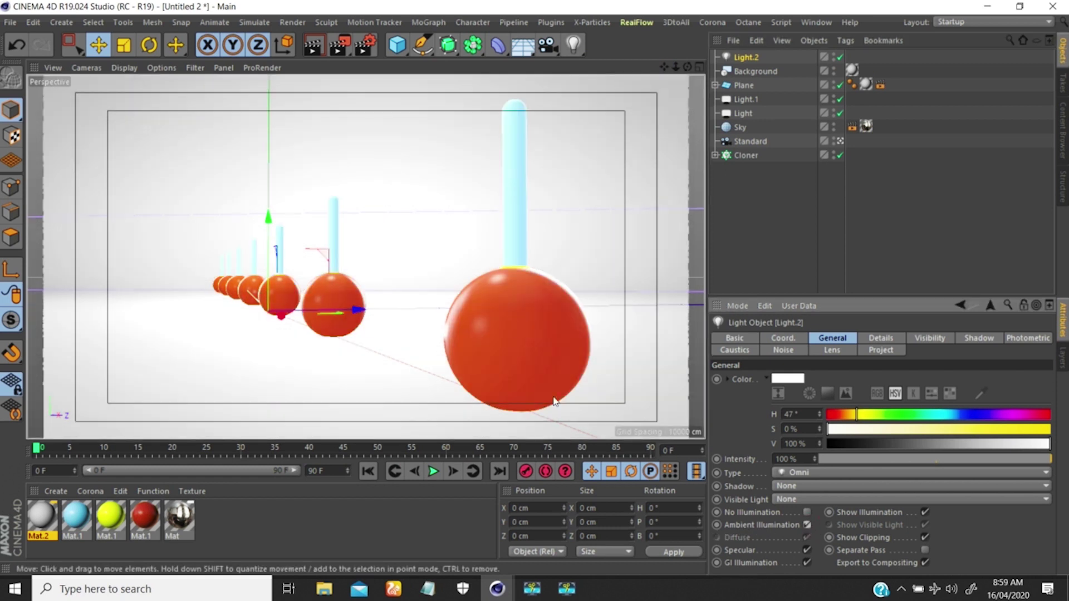
drag(835, 433, 843, 435)
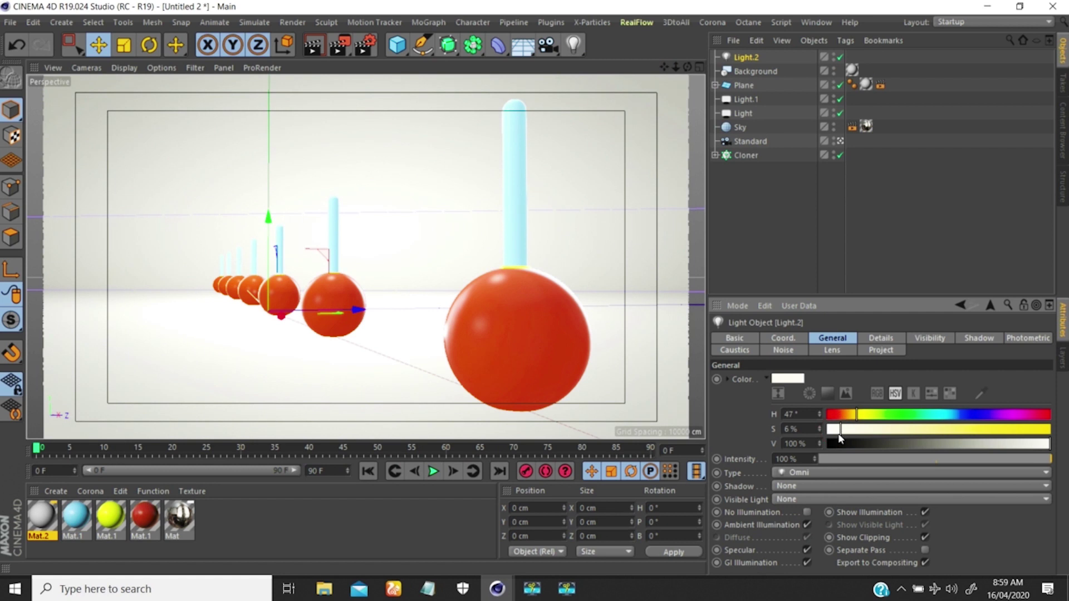
Render the camera view in the Picture Viewer, minimize it, and set the ambient omni light's intensity to 80%
key(shift+r)
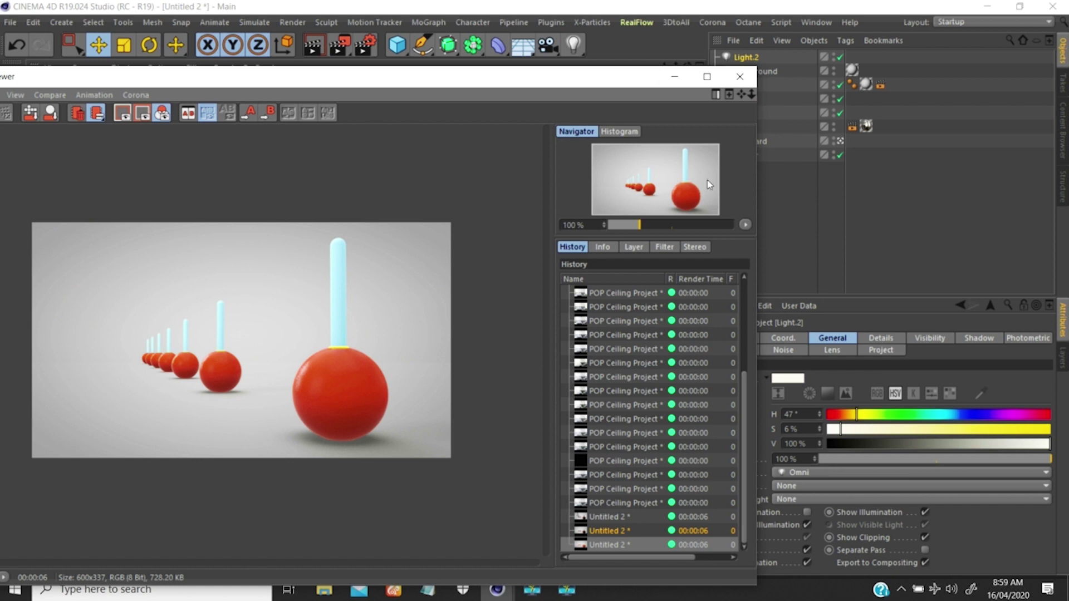
click(674, 76)
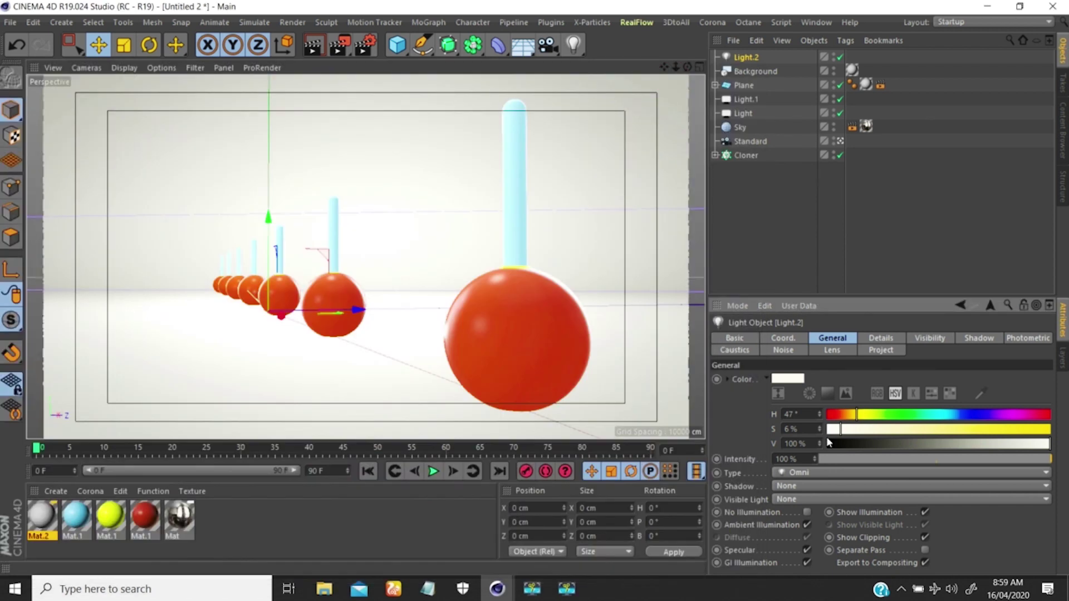
click(794, 459)
text(80)
key(Return)
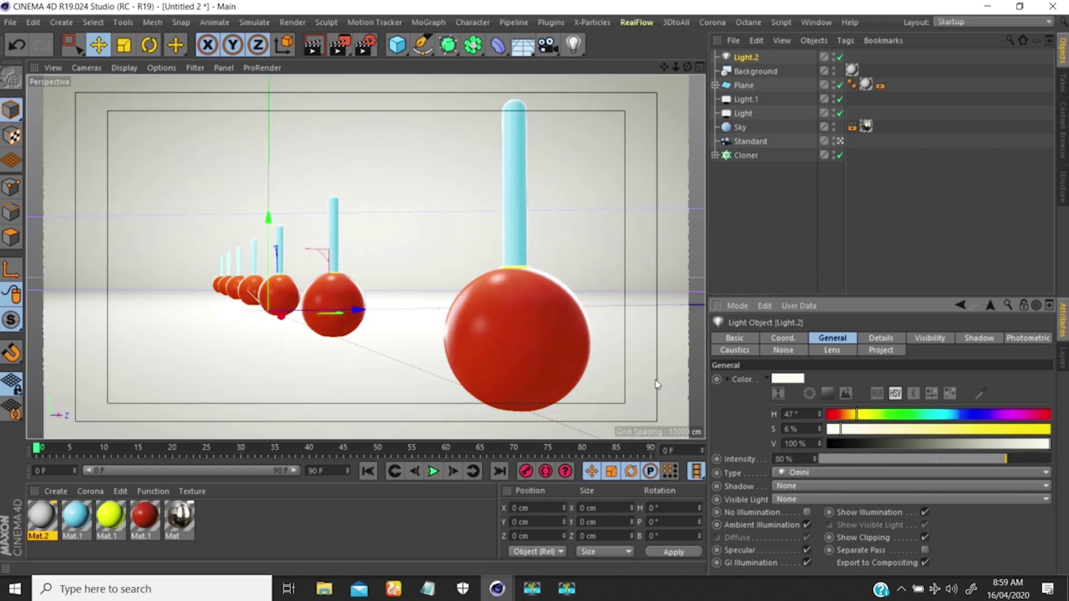
Render the camera view again in the Picture Viewer and compare the two latest Untitled 2 renders
click(352, 45)
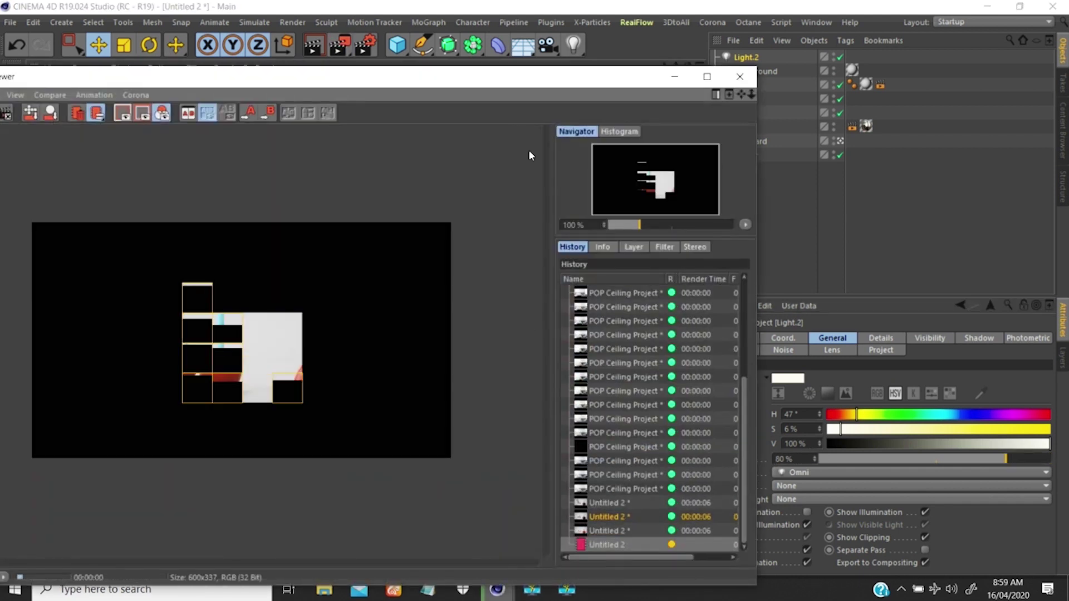
drag(527, 87, 564, 54)
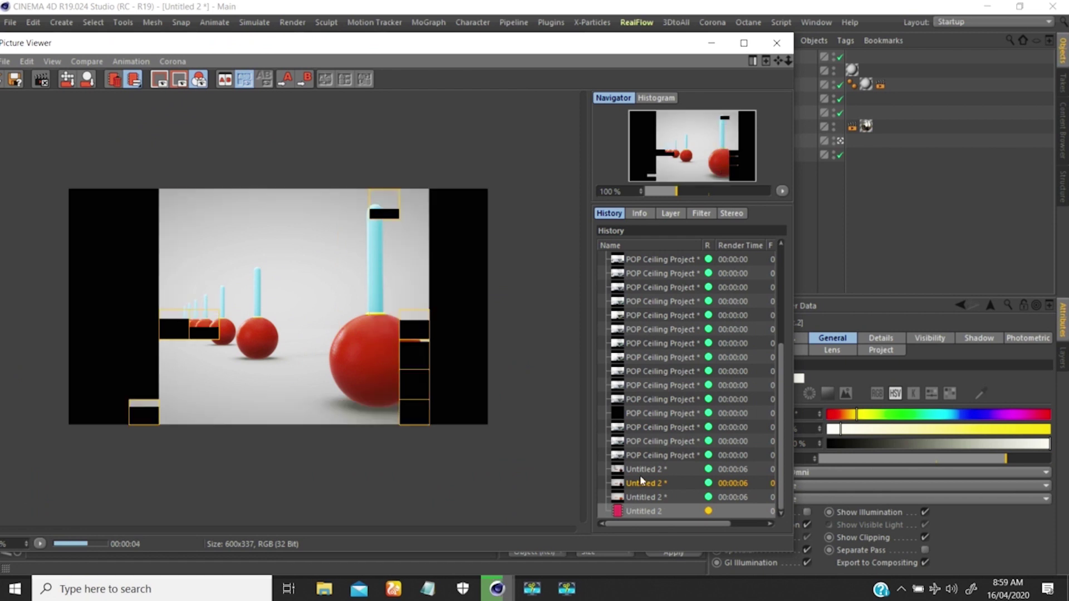
click(636, 496)
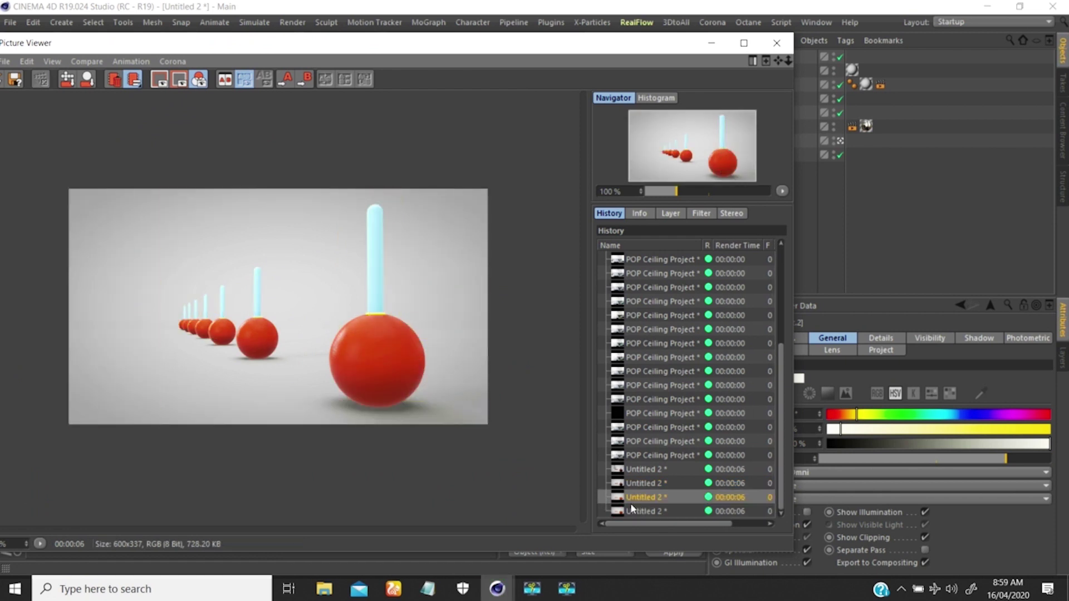
click(635, 511)
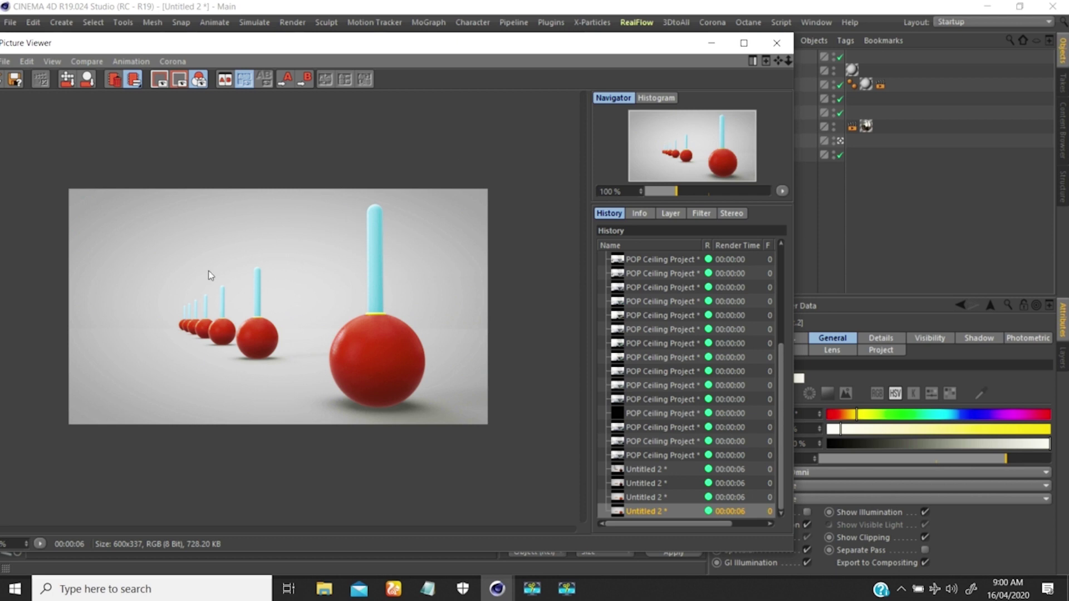
Check the output page of the Render Settings, close it, and close the Picture Viewer
drag(500, 48, 515, 156)
click(365, 45)
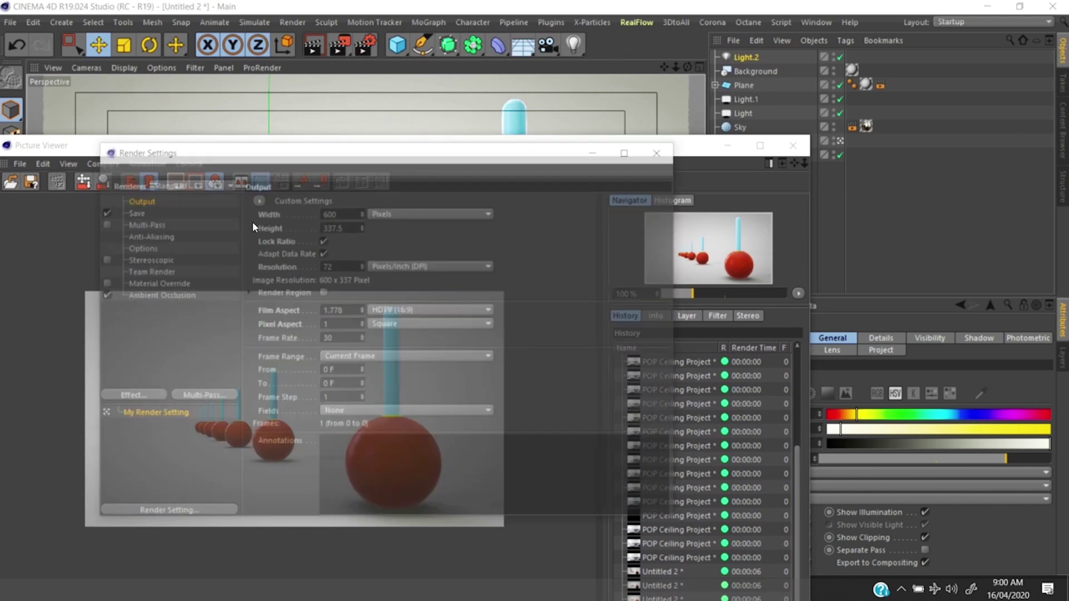
click(662, 151)
drag(635, 154, 607, 61)
click(778, 53)
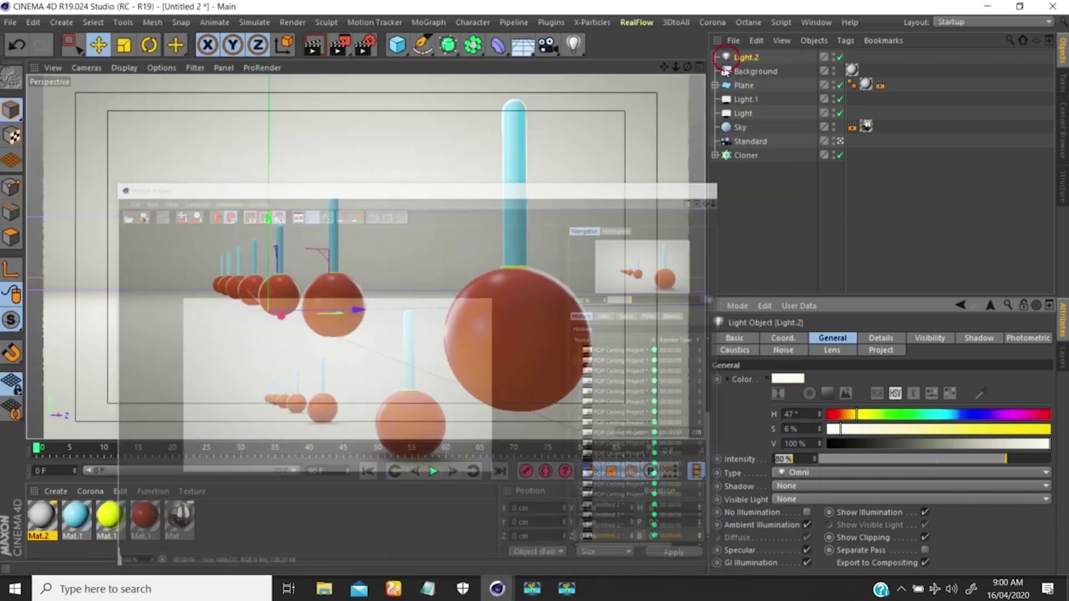
Select the Standard camera, leave its view, and show its whole cone and the backdrop from outside
click(747, 142)
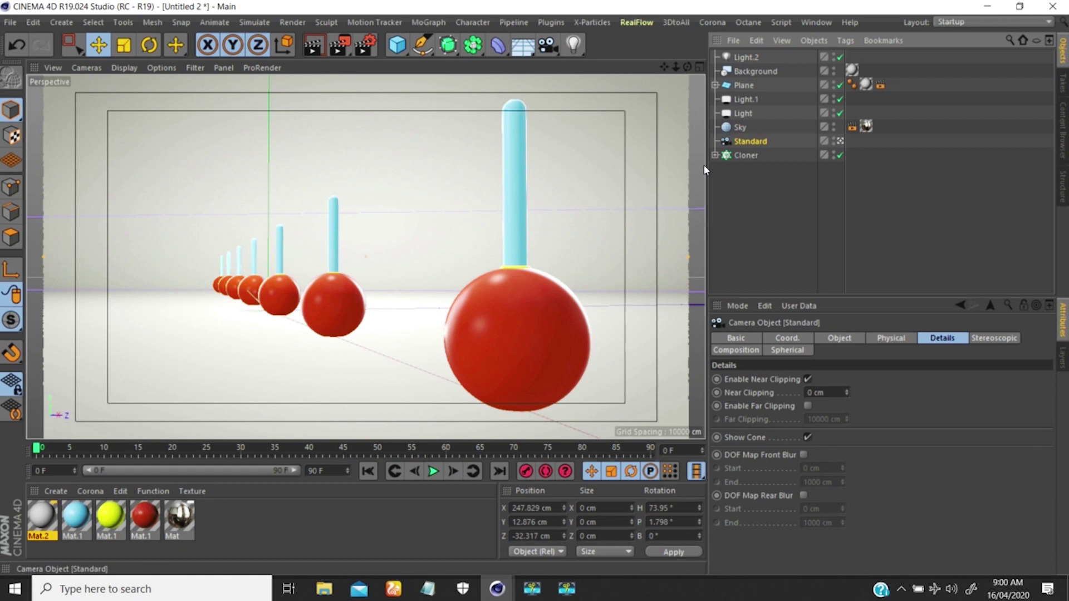
click(839, 144)
alt+drag(630, 245, 399, 294)
scroll(345, 284, down, 3)
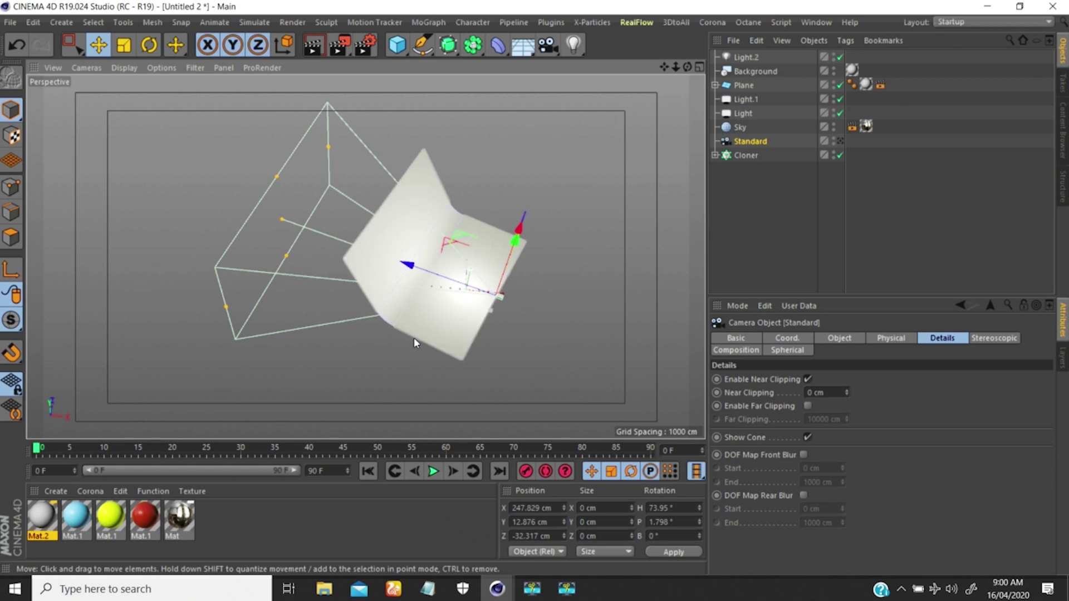
Examine the row of red spheres, the lights and the Standard camera from several angles and distances
alt+drag(453, 296, 466, 280)
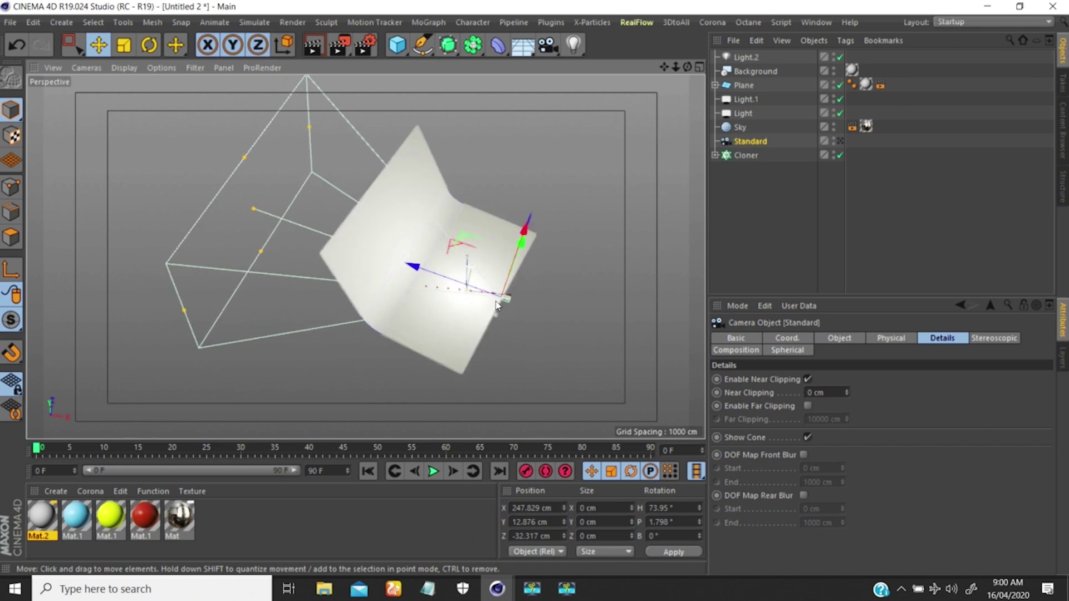
scroll(490, 295, up, 5)
scroll(545, 207, up, 3)
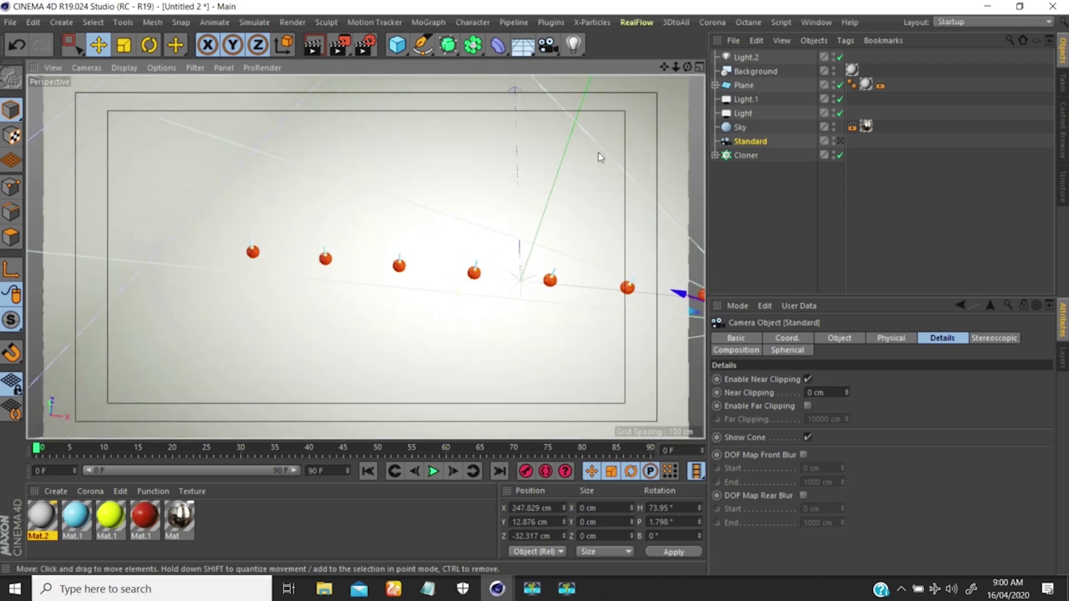
scroll(489, 275, up, 3)
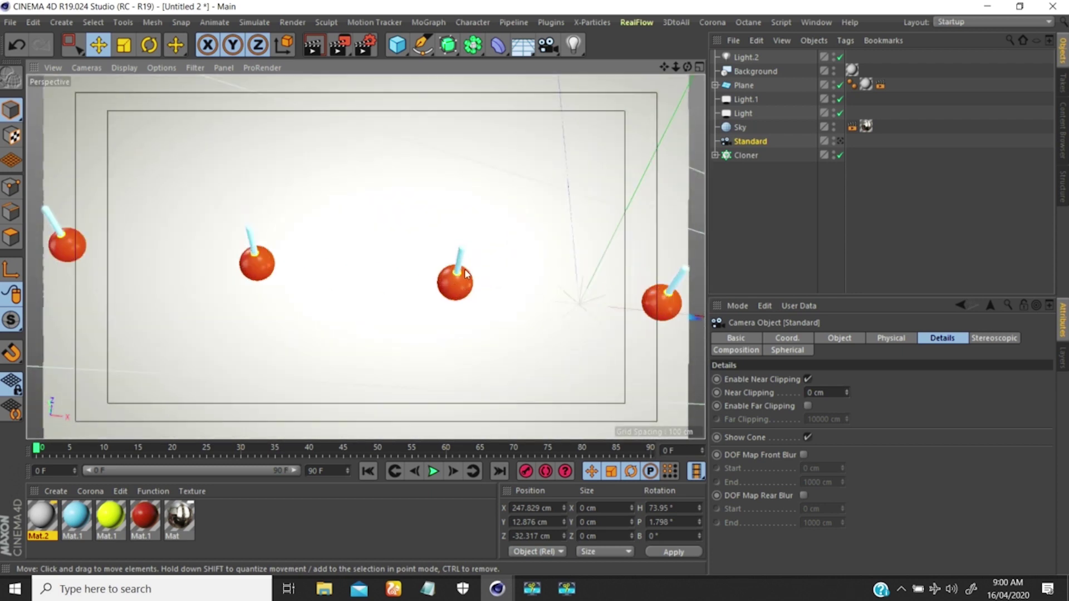
scroll(455, 271, down, 10)
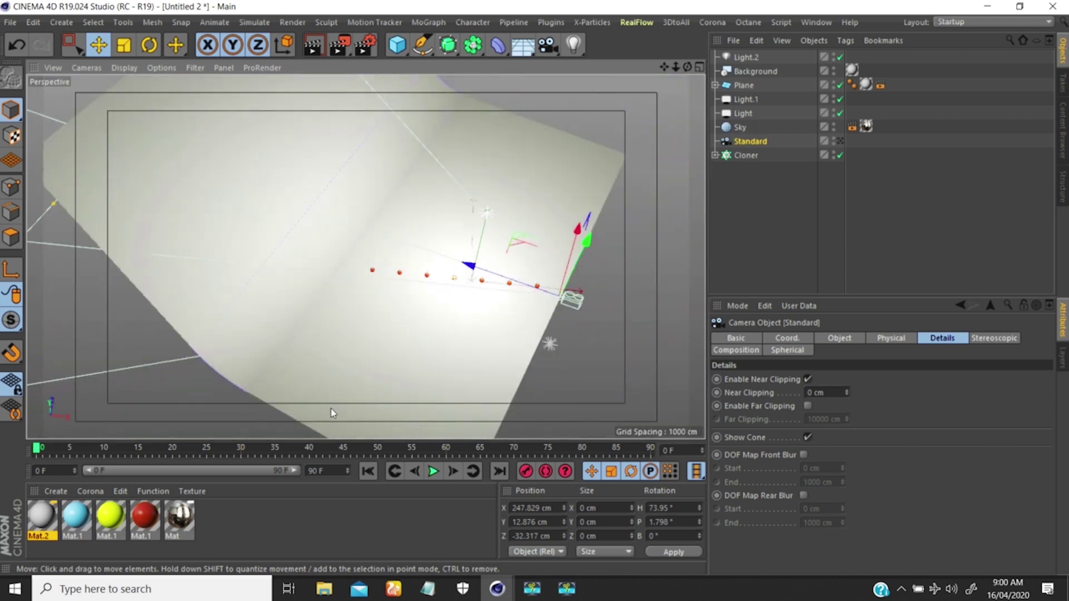
drag(222, 196, 355, 253)
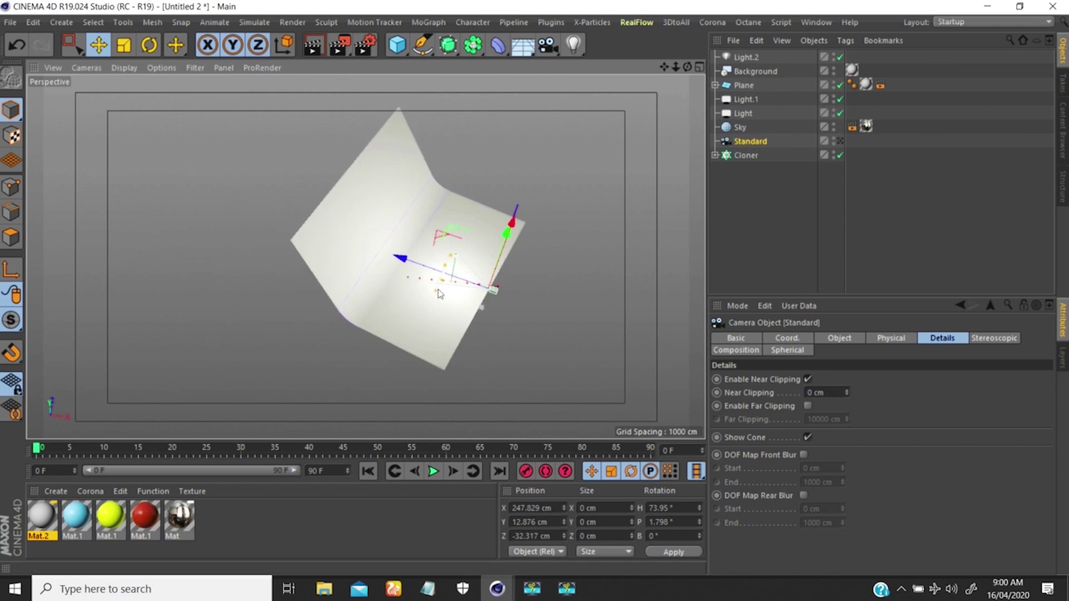
scroll(437, 289, up, 10)
scroll(518, 212, up, 5)
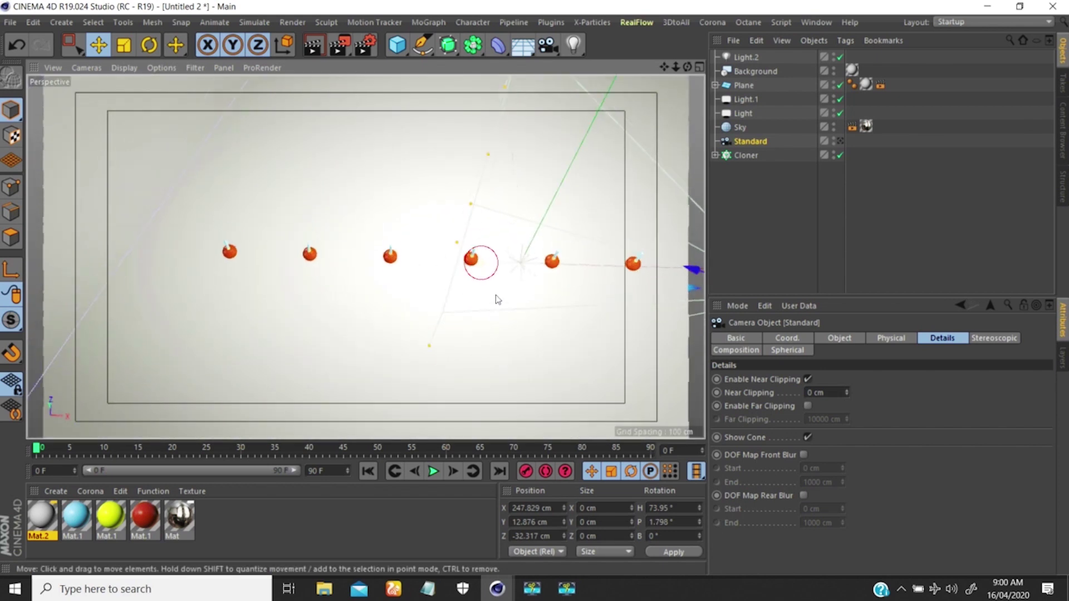
alt+drag(473, 342, 494, 318)
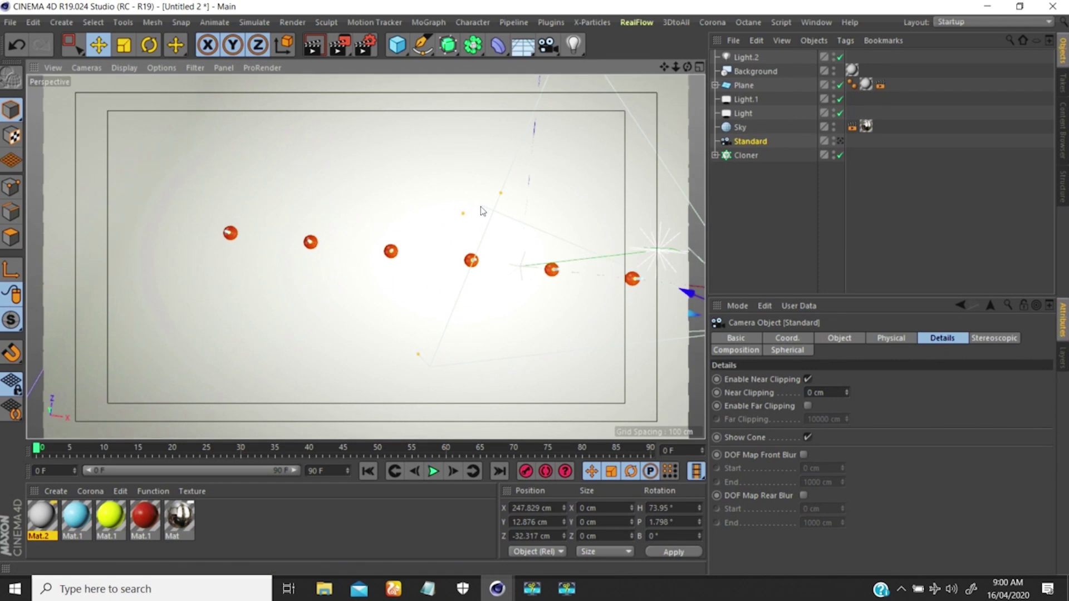
alt+drag(498, 225, 493, 259)
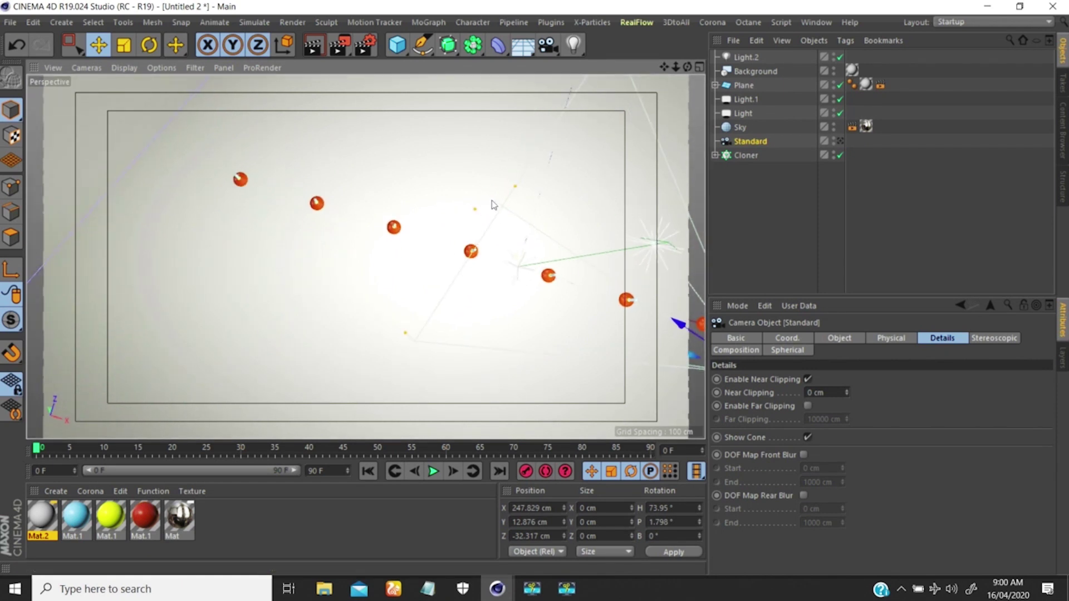
scroll(397, 308, down, 10)
alt+drag(397, 308, 432, 240)
scroll(504, 183, up, 8)
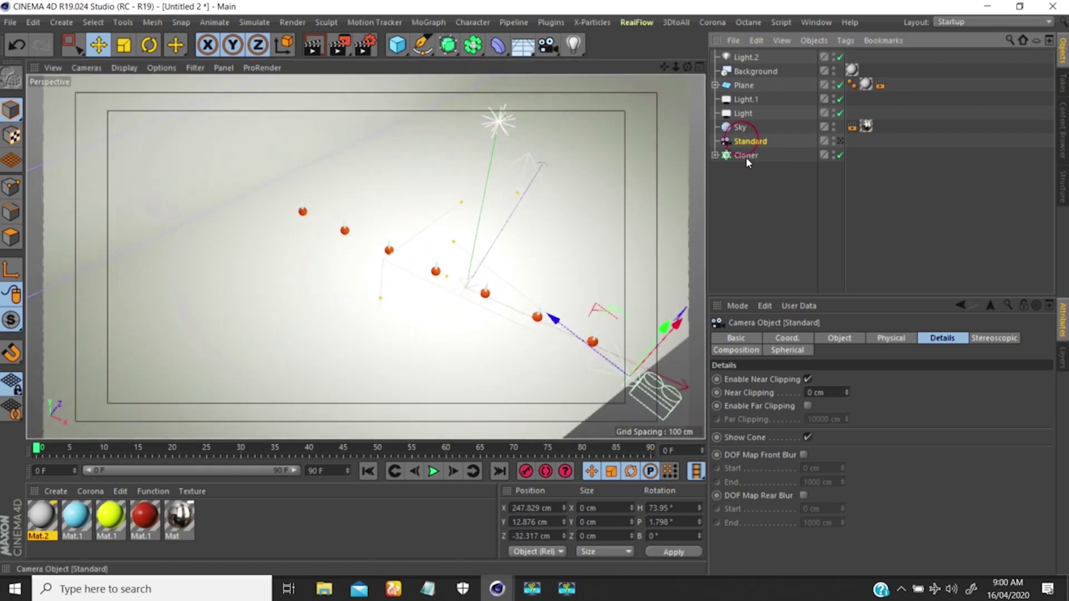
Review the Standard camera's Object and Physical properties and the output Render Settings of the Standard renderer
click(835, 338)
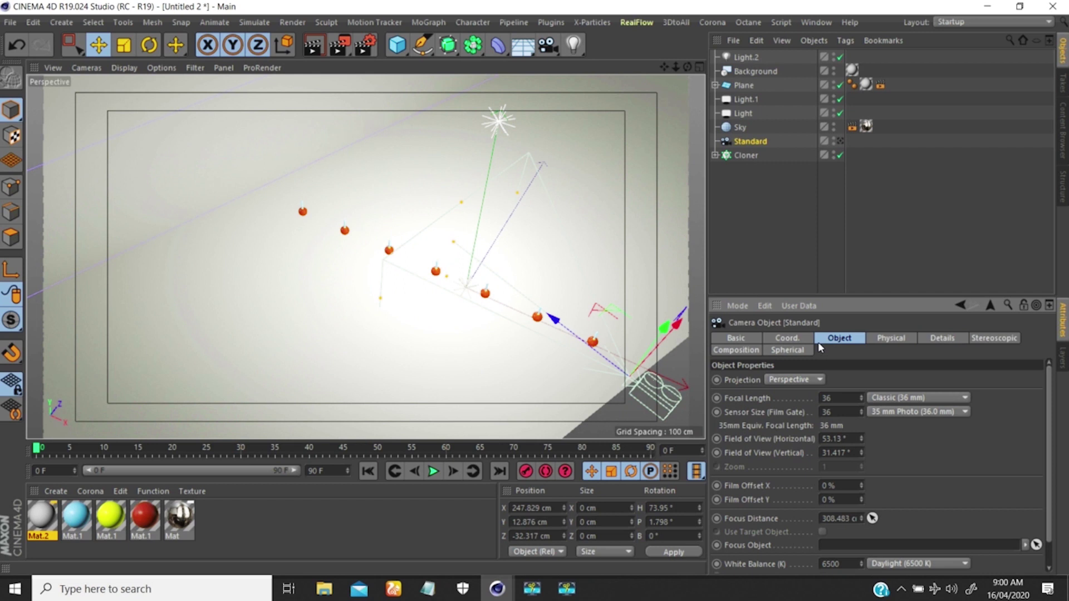
click(890, 338)
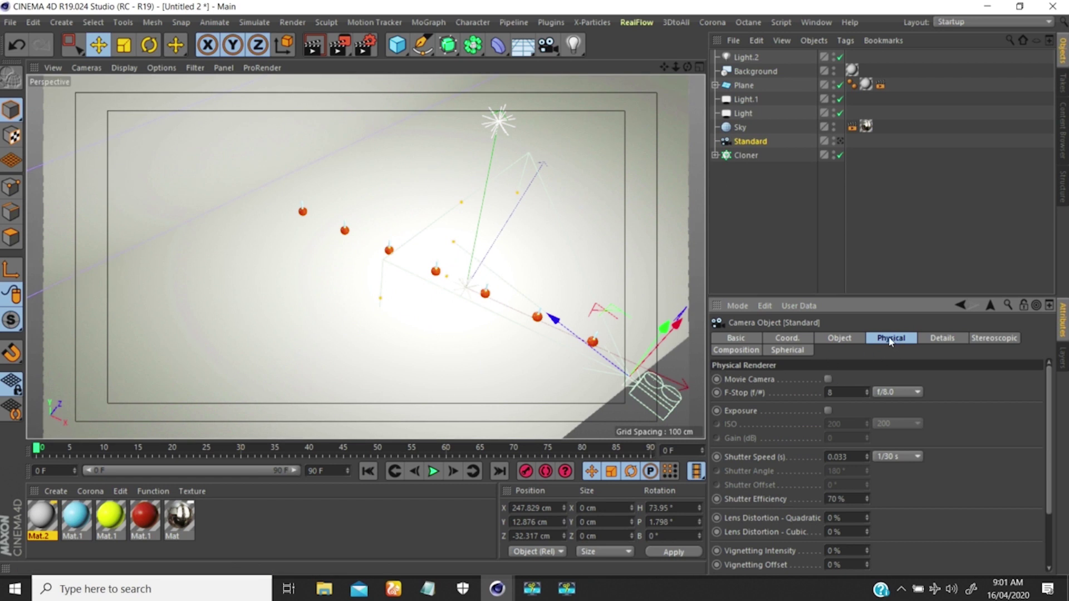
click(365, 45)
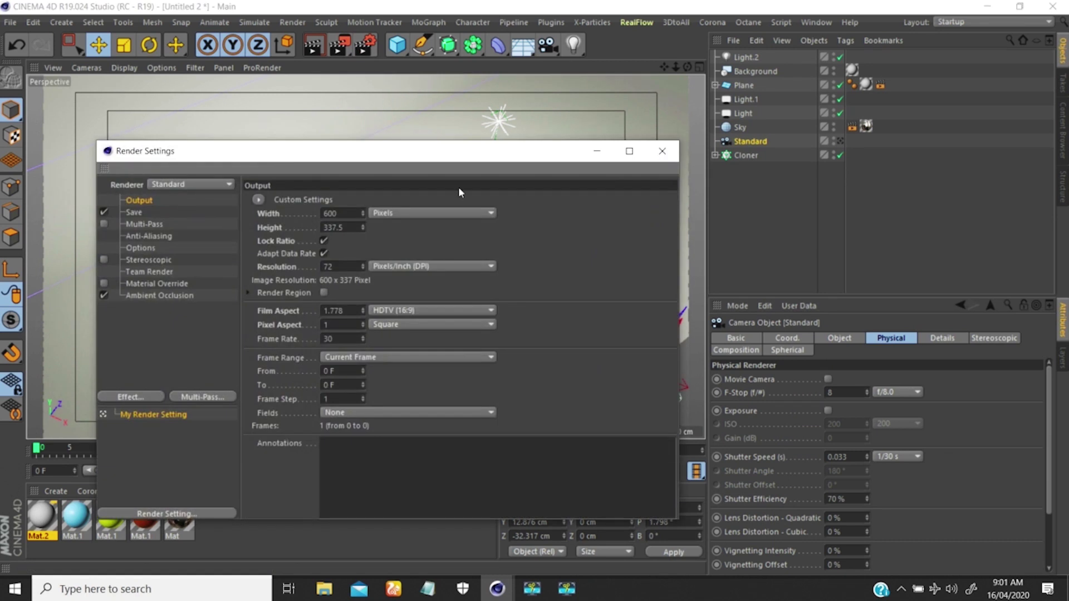
click(662, 151)
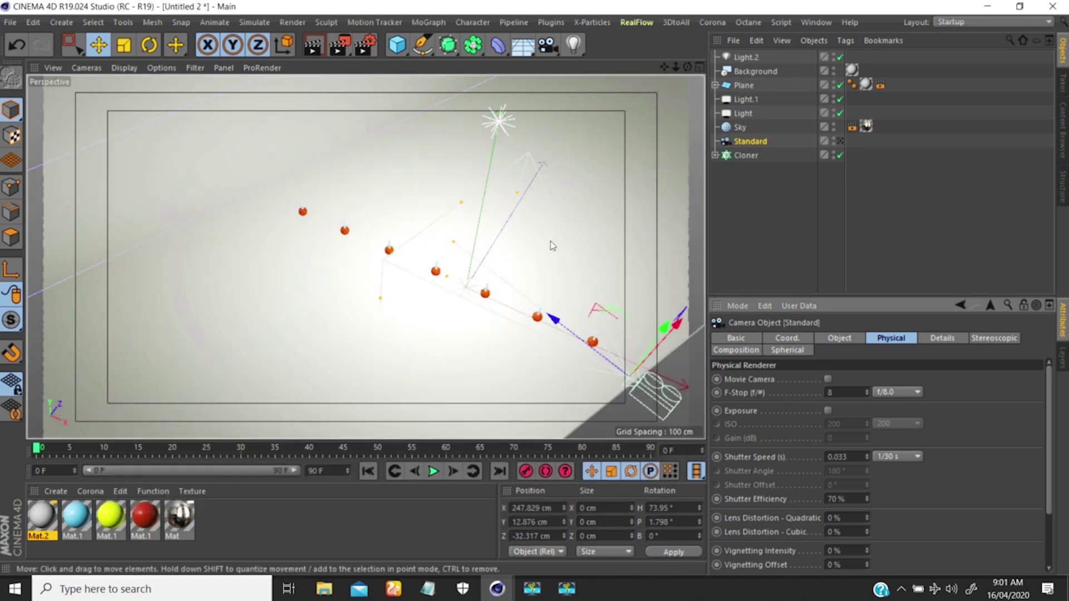
Enable DOF Map Front Blur in the Standard camera's details and set its End distance to 270 cm
click(938, 341)
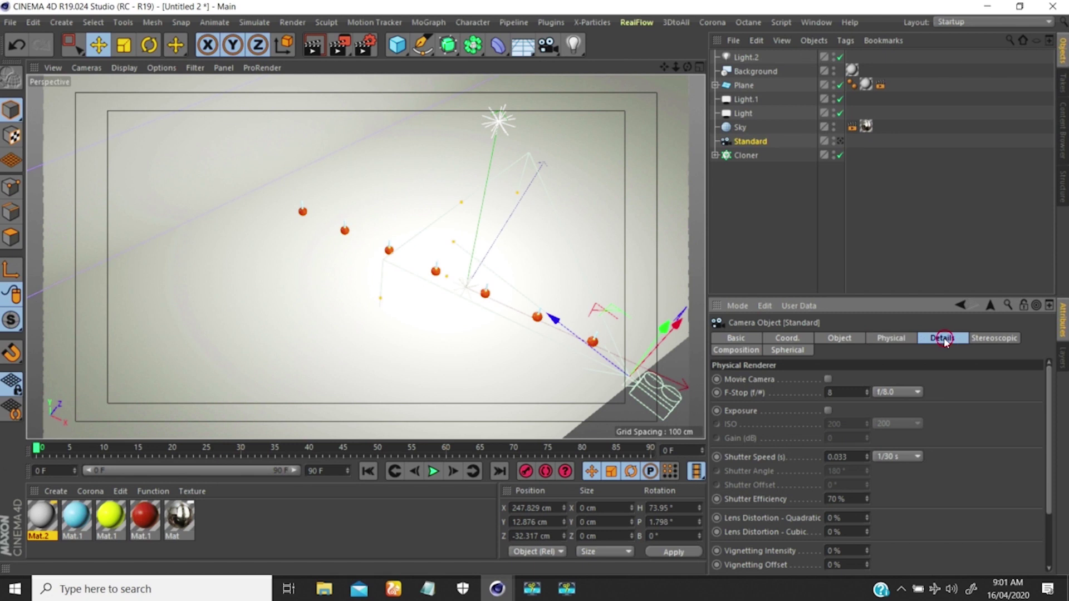
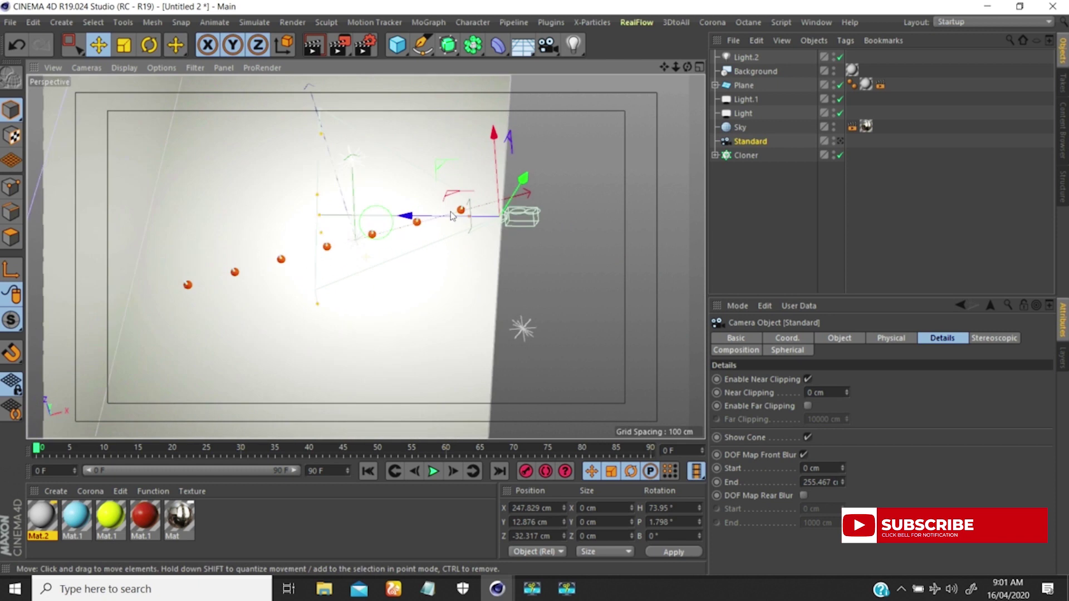
drag(843, 482, 777, 483)
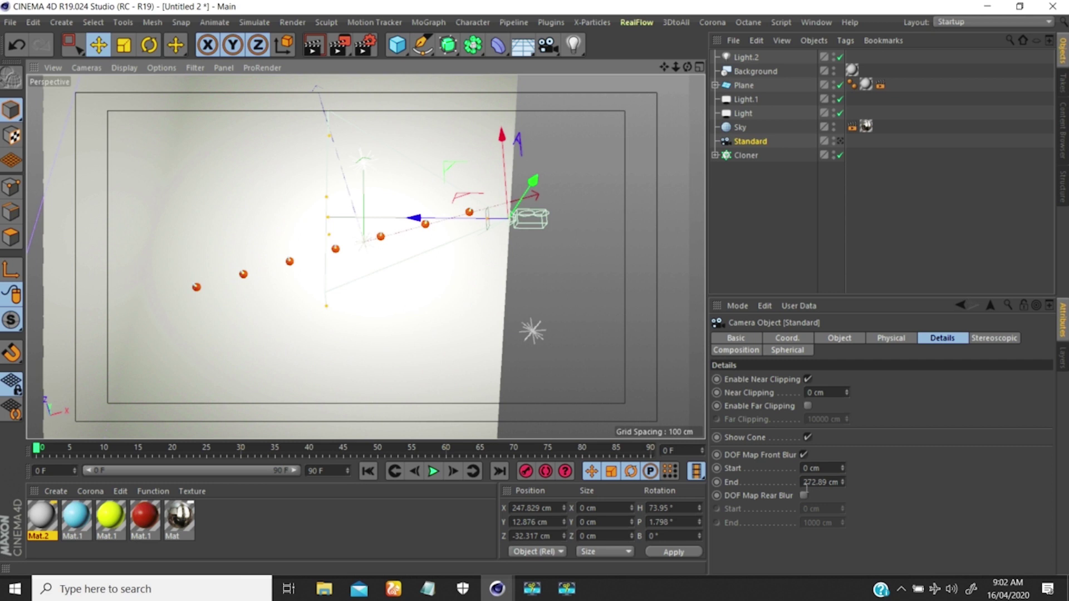
double_click(802, 483)
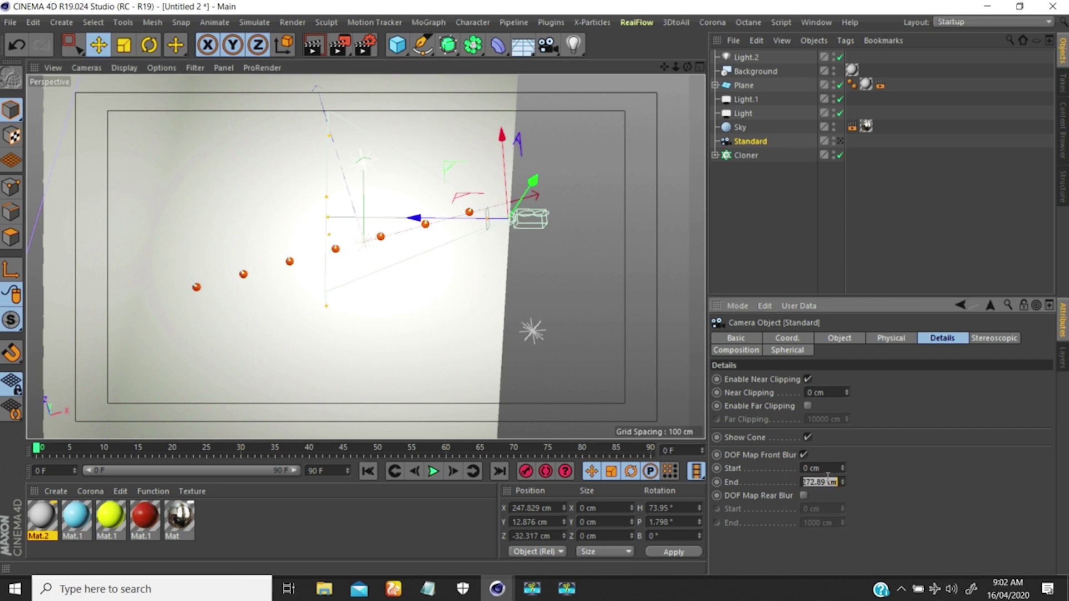
text(270)
key(Return)
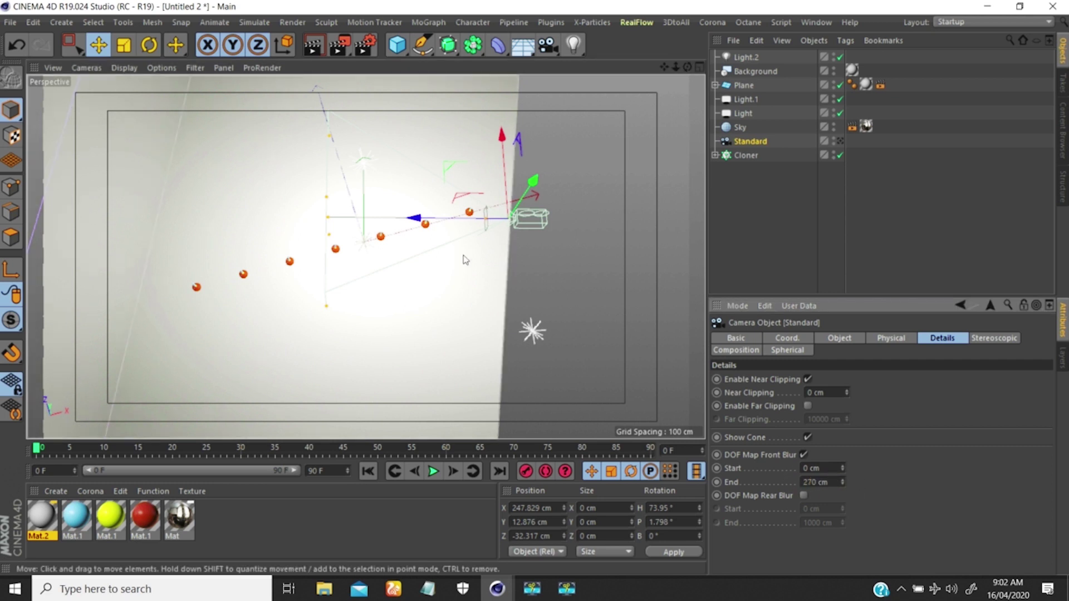
Enable DOF Map Rear Blur on the Standard camera and inspect its range across the spheres and backdrop
alt+drag(445, 240, 659, 384)
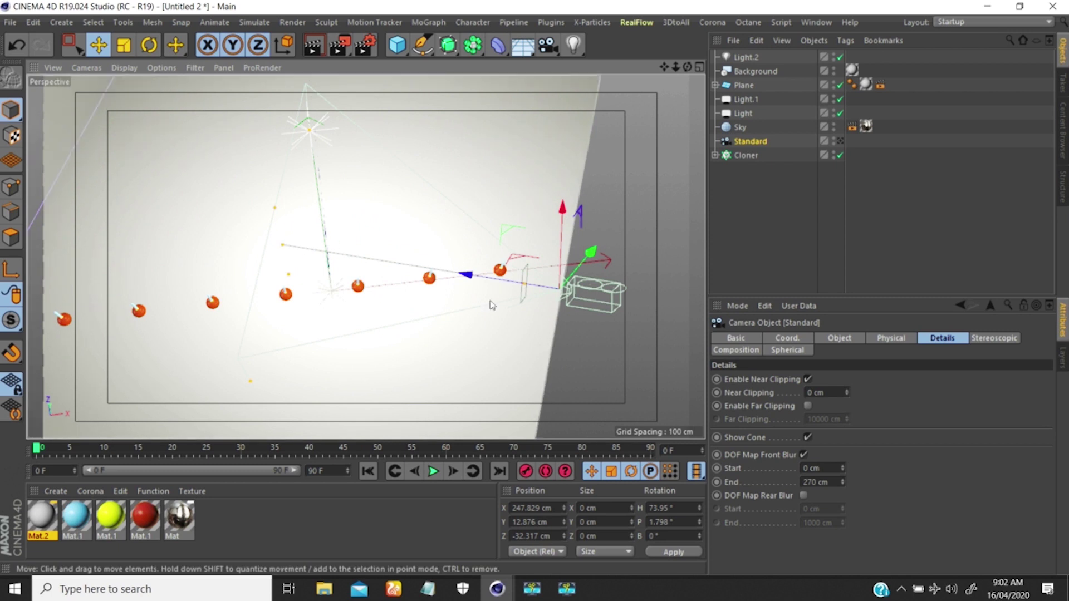
alt+drag(325, 287, 362, 269)
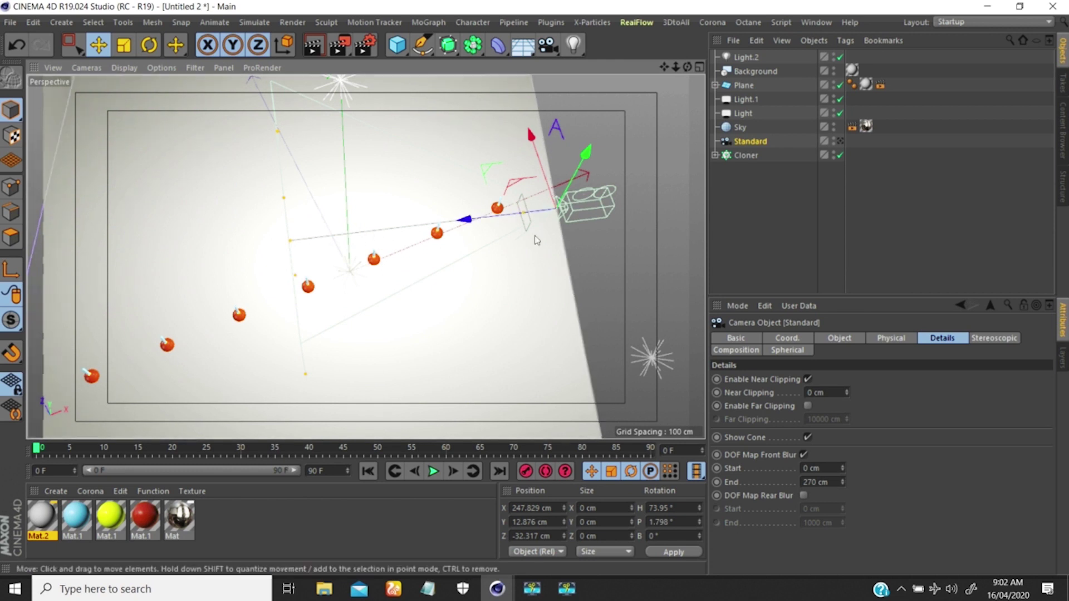
mouse_move(446, 282)
alt+mouse_down()
mouse_move(369, 293)
mouse_move(398, 257)
mouse_move(344, 260)
alt+mouse_up()
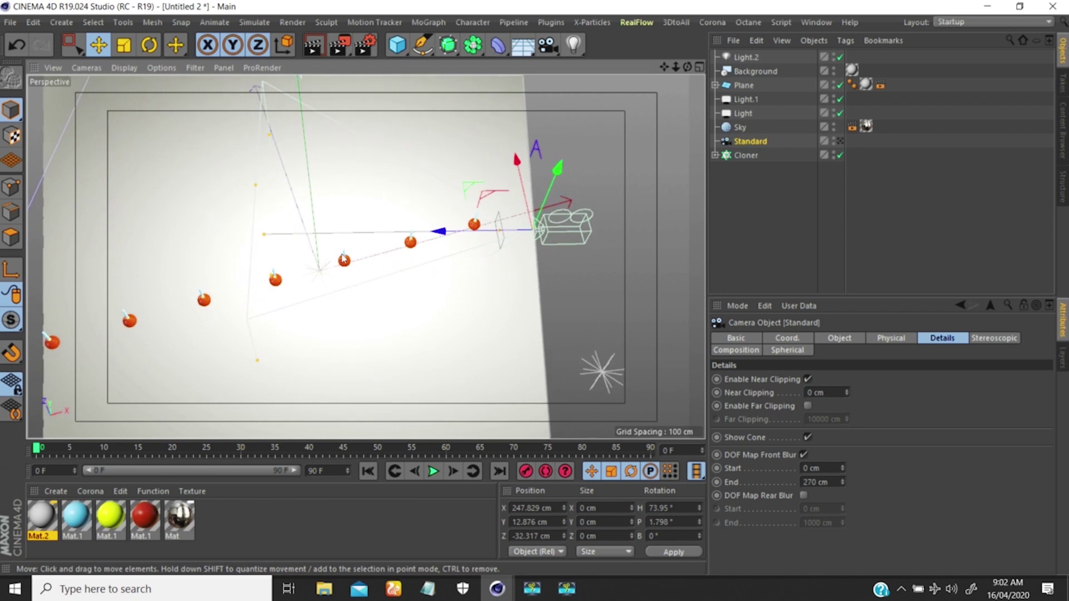
scroll(314, 277, down, 5)
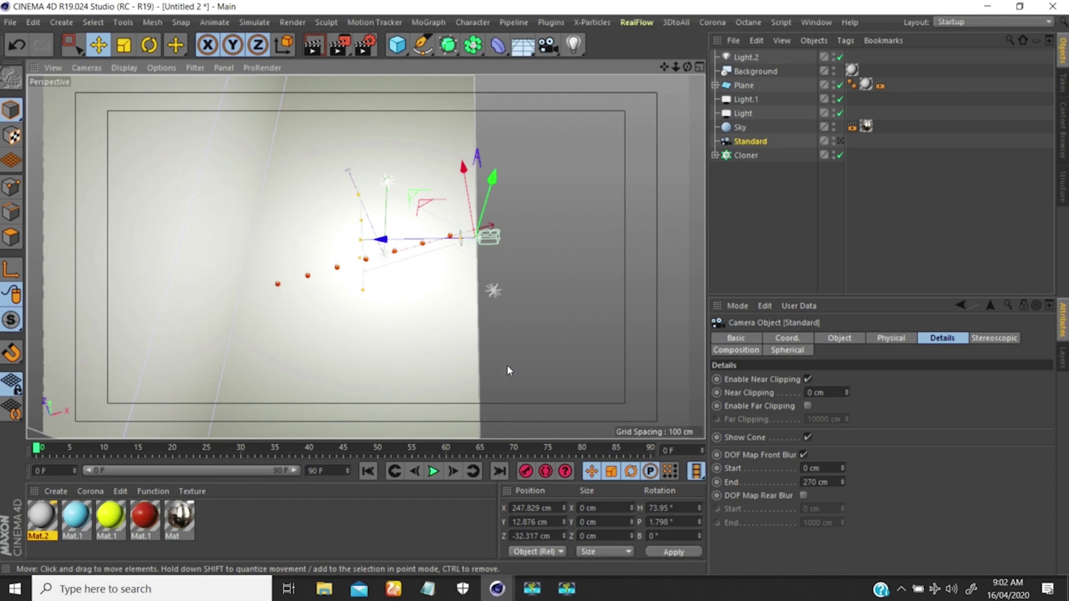
click(803, 494)
scroll(295, 257, down, 5)
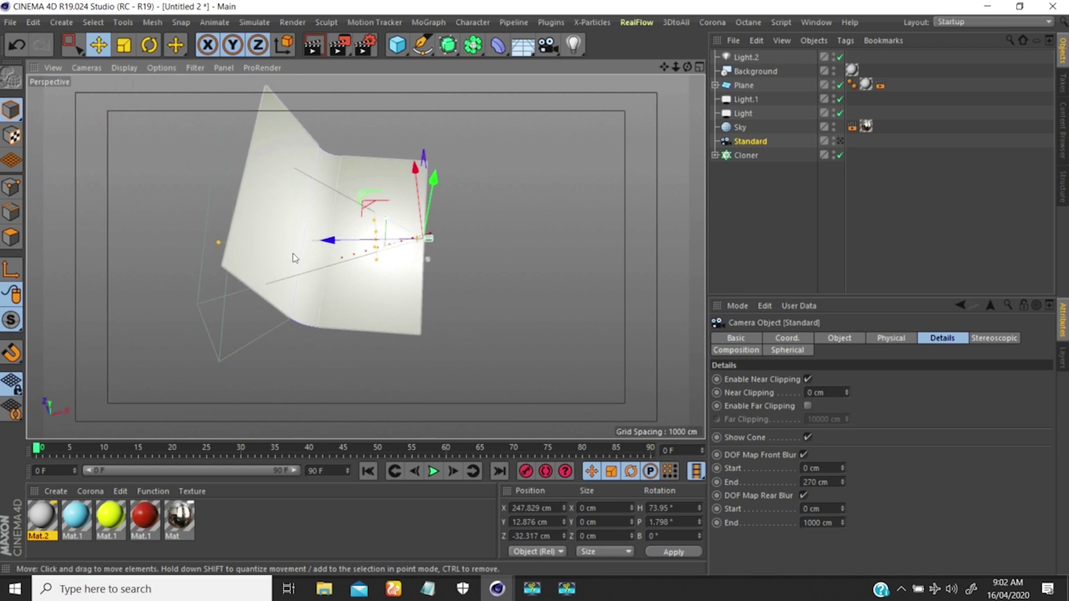
alt+drag(296, 258, 317, 237)
scroll(356, 245, up, 3)
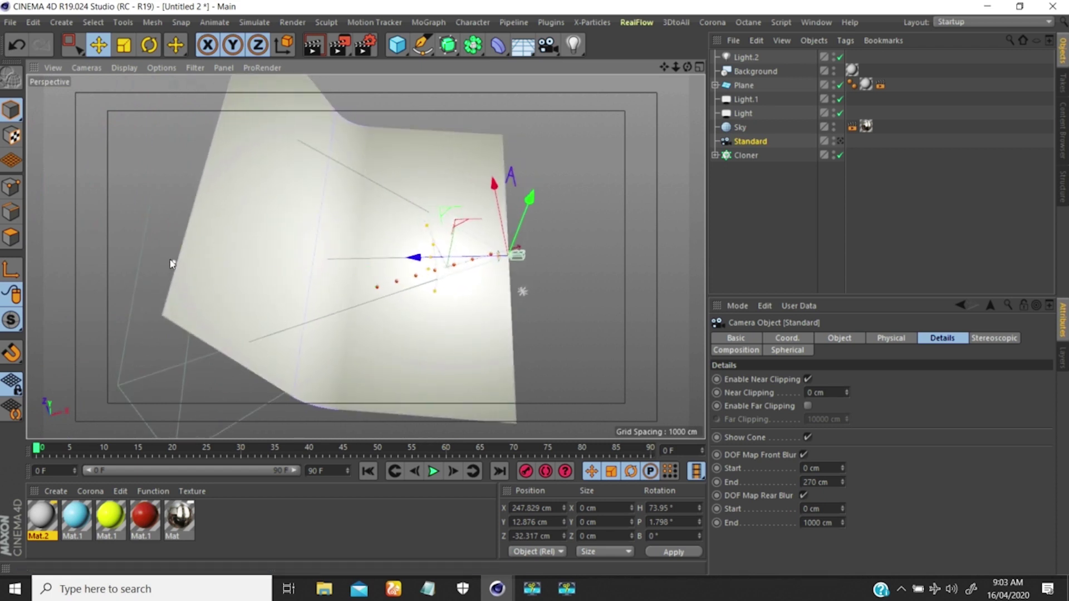
Reduce the Standard camera's DOF Map Rear Blur End distance to about 222 cm, pulling its range in along the row of spheres
drag(173, 262, 346, 258)
scroll(366, 270, up, 5)
scroll(399, 226, up, 1)
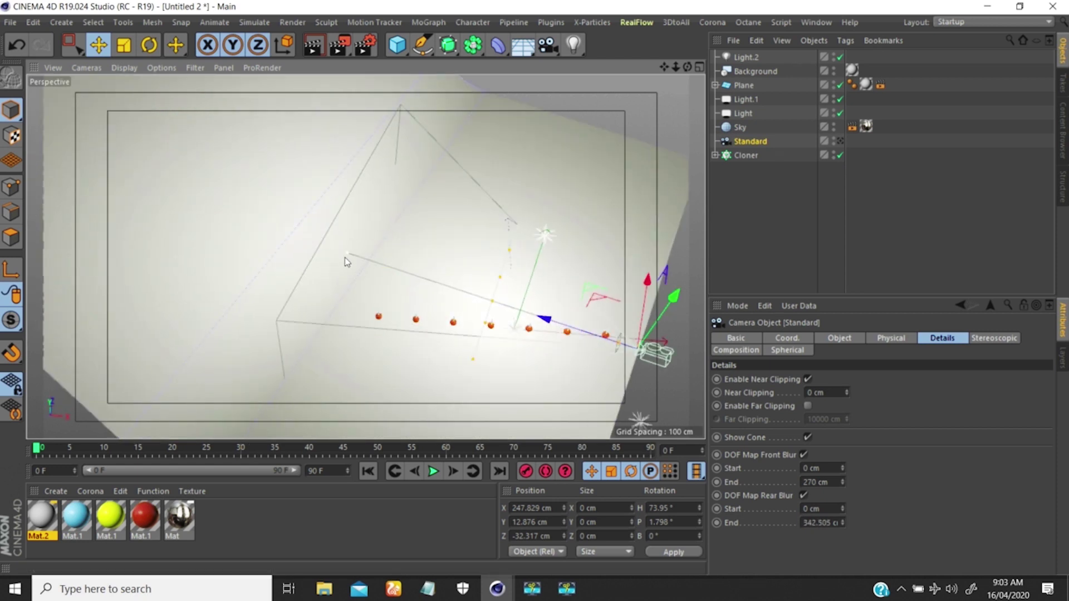
alt+drag(408, 313, 440, 300)
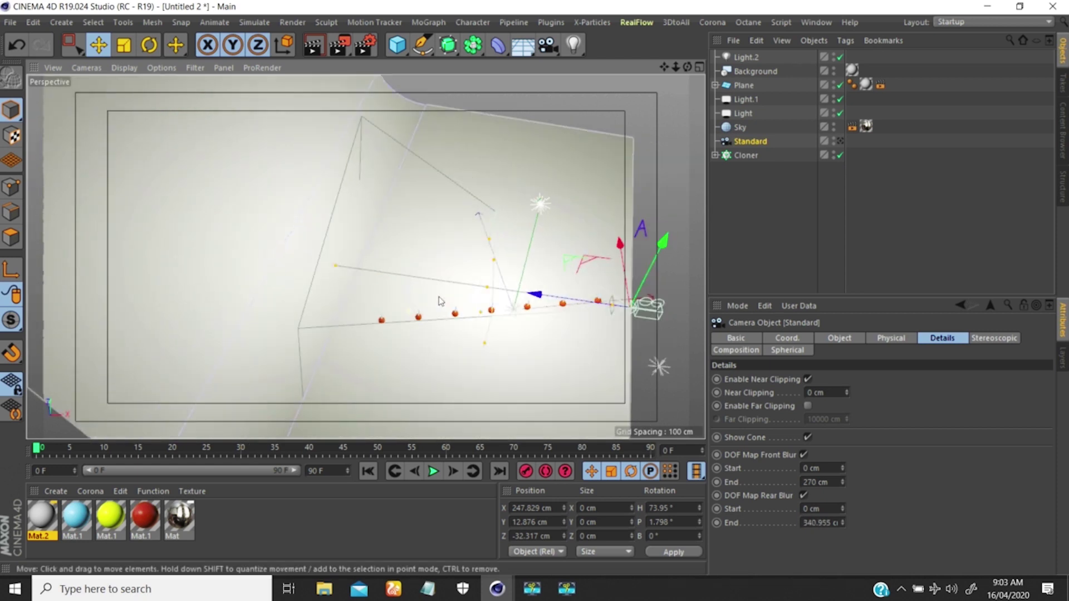
click(821, 510)
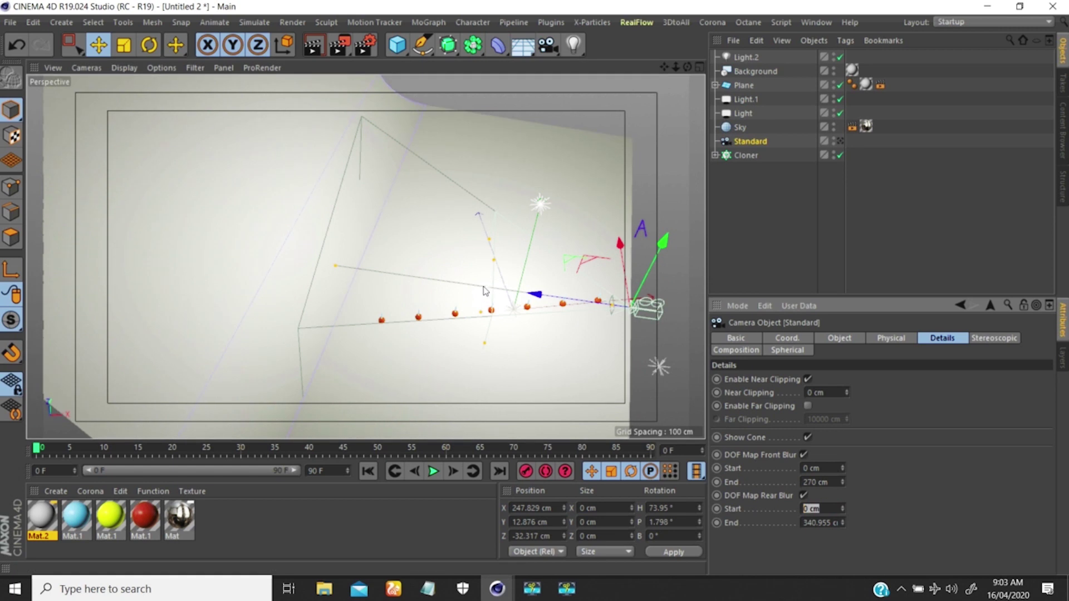
alt+drag(341, 264, 485, 287)
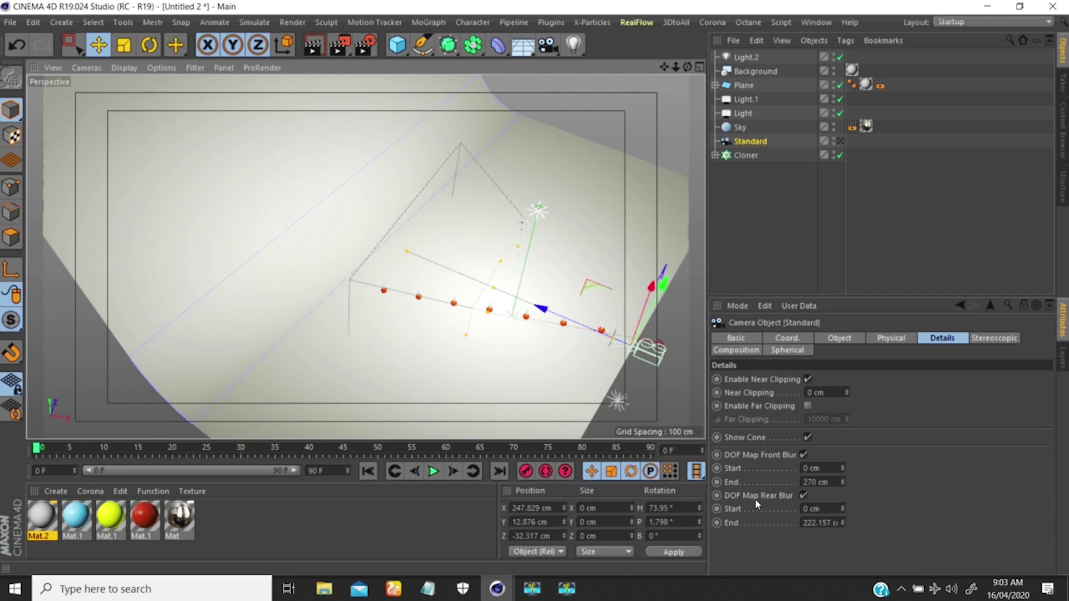
Look through the Standard camera and render that view to the Picture Viewer
click(839, 141)
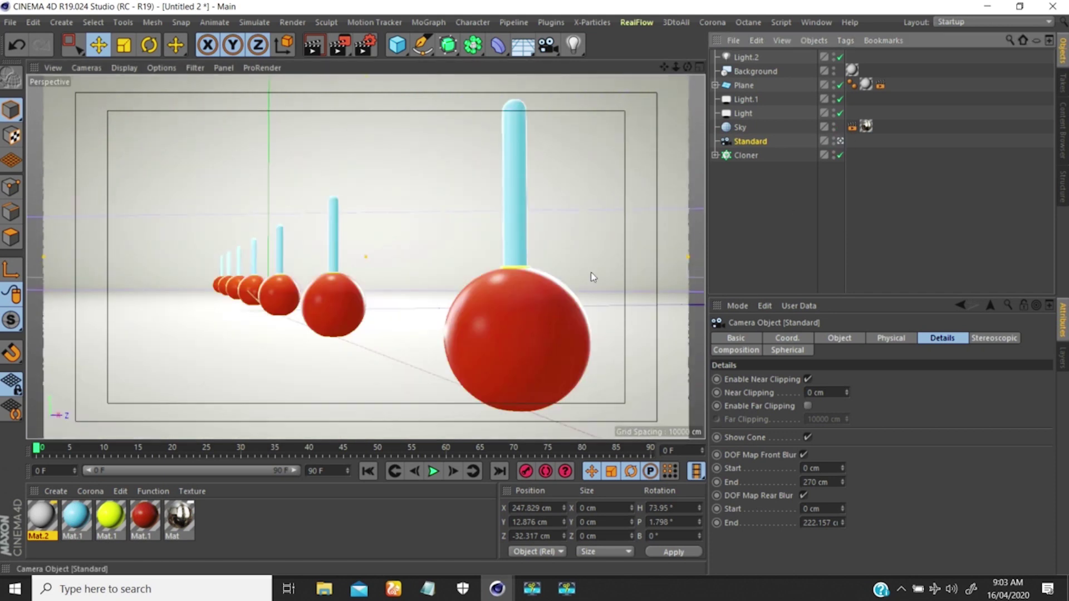
click(340, 53)
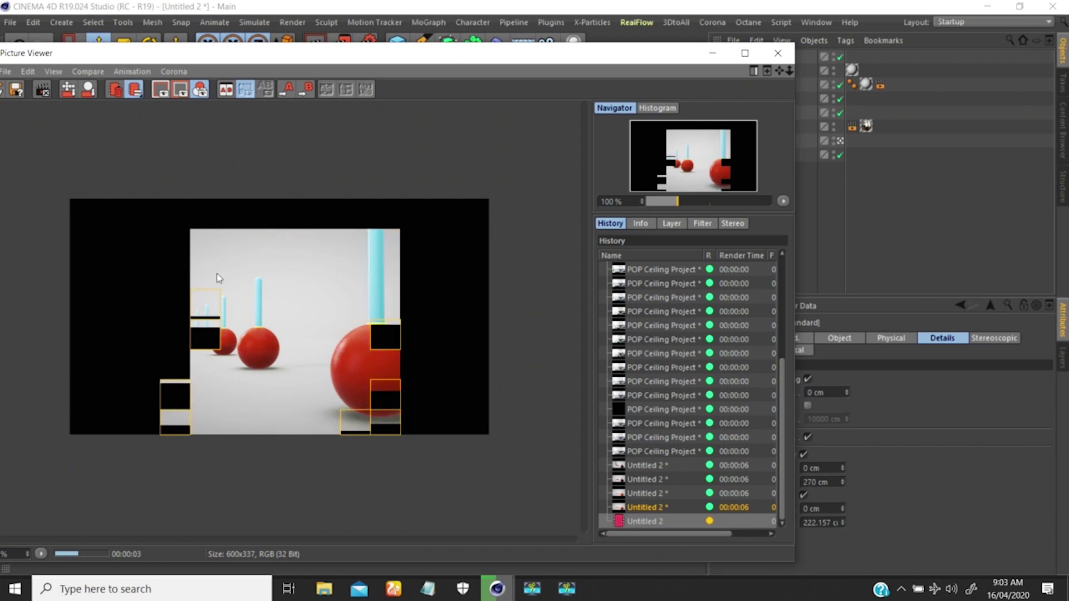
click(41, 89)
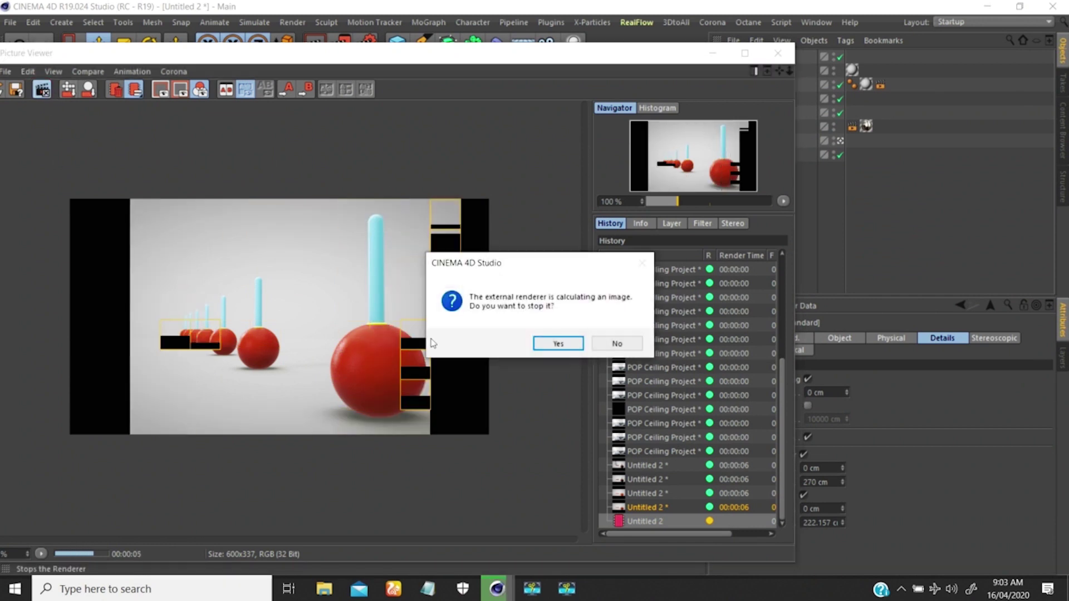
click(557, 346)
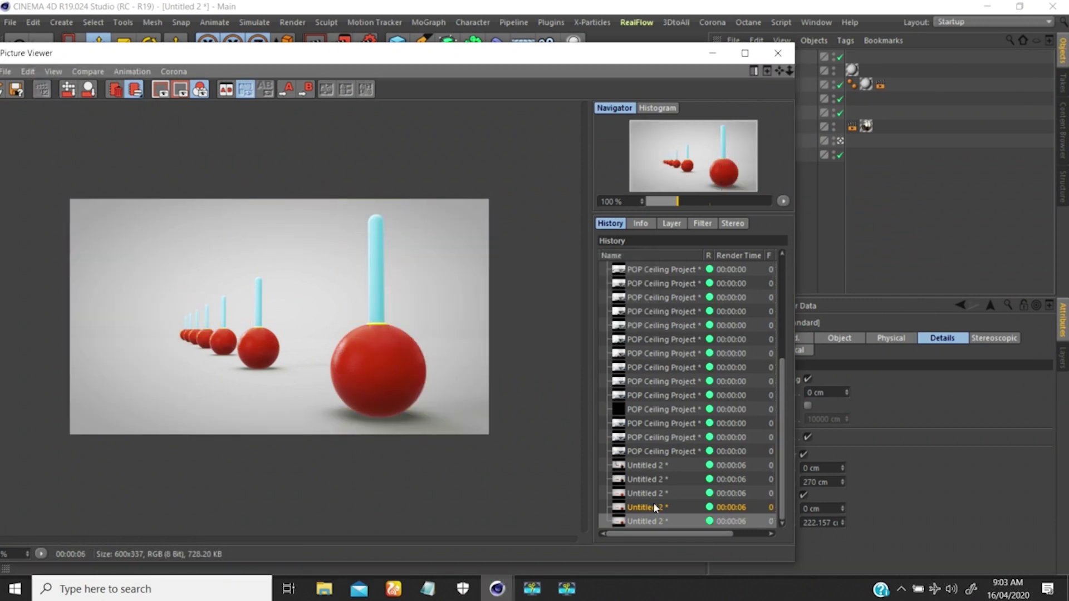
click(712, 54)
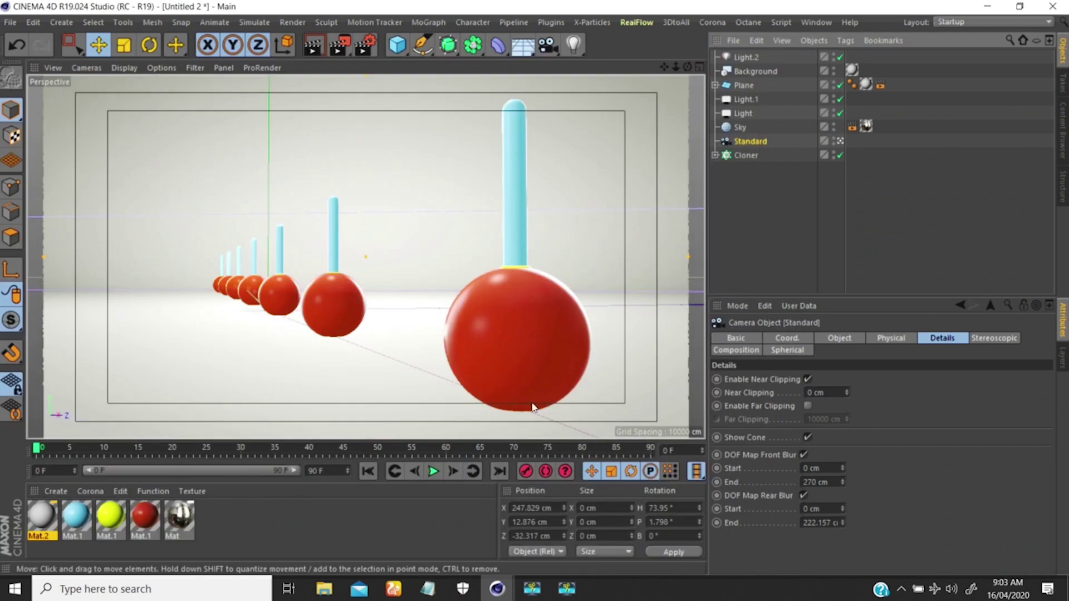
Render the camera view again in the viewport and the Picture Viewer, and delete the preceding render from the history
click(312, 45)
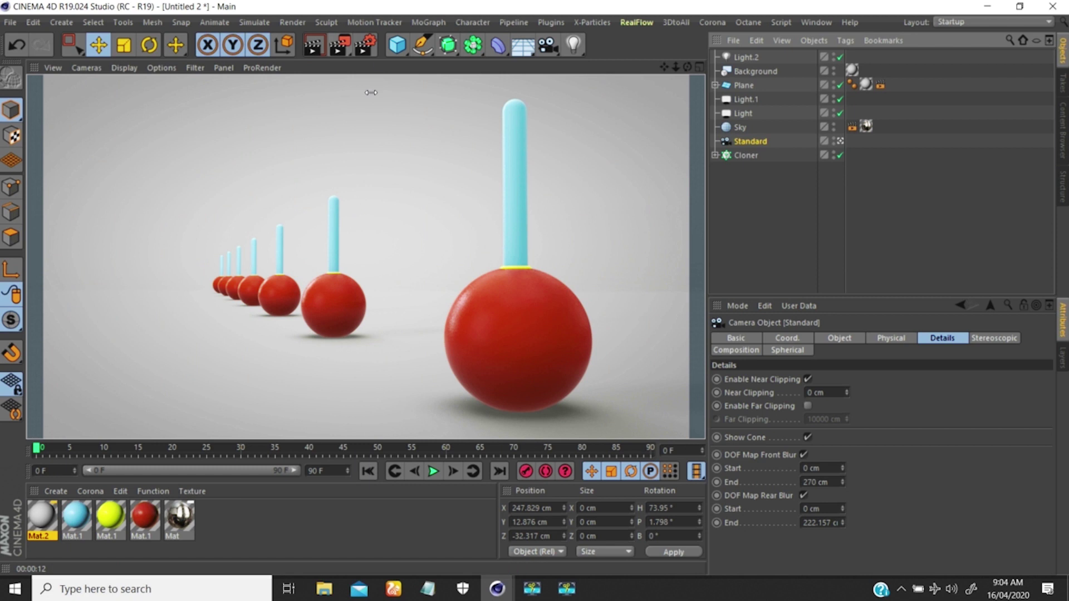
click(339, 49)
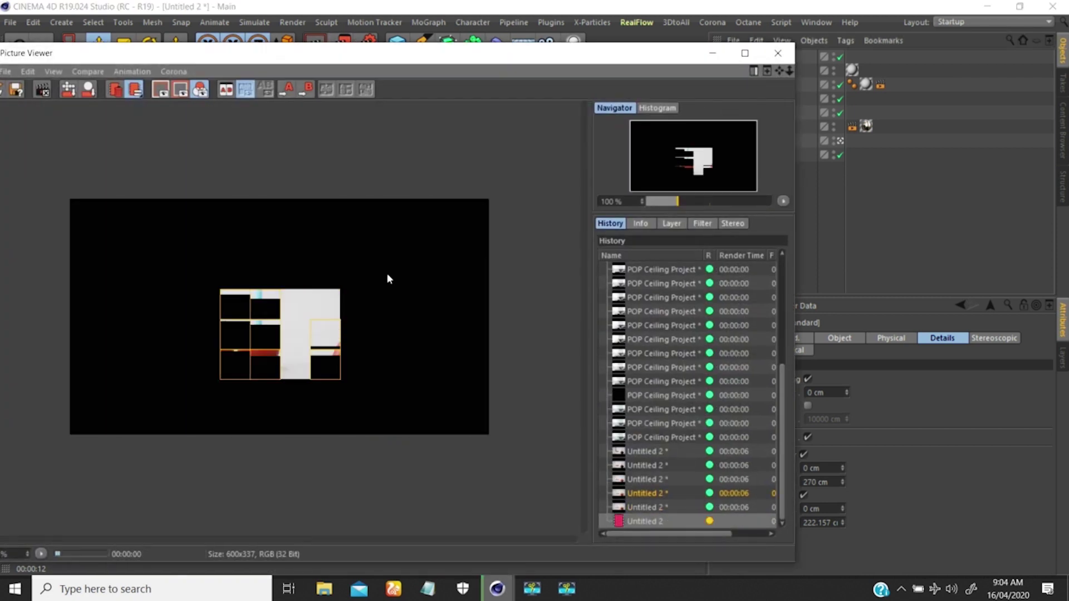
click(634, 504)
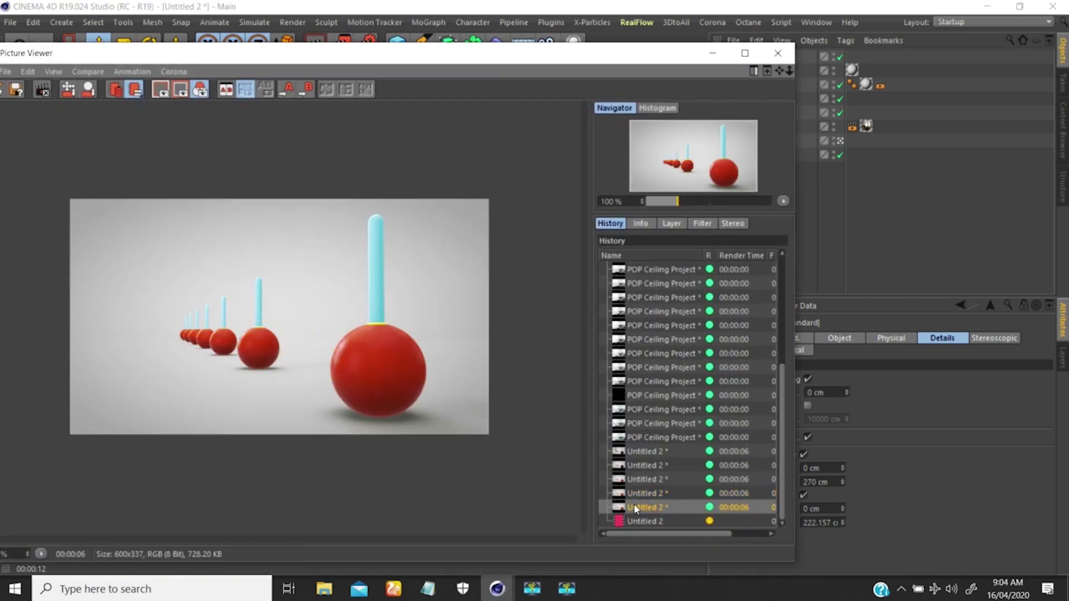
key(Delete)
click(536, 340)
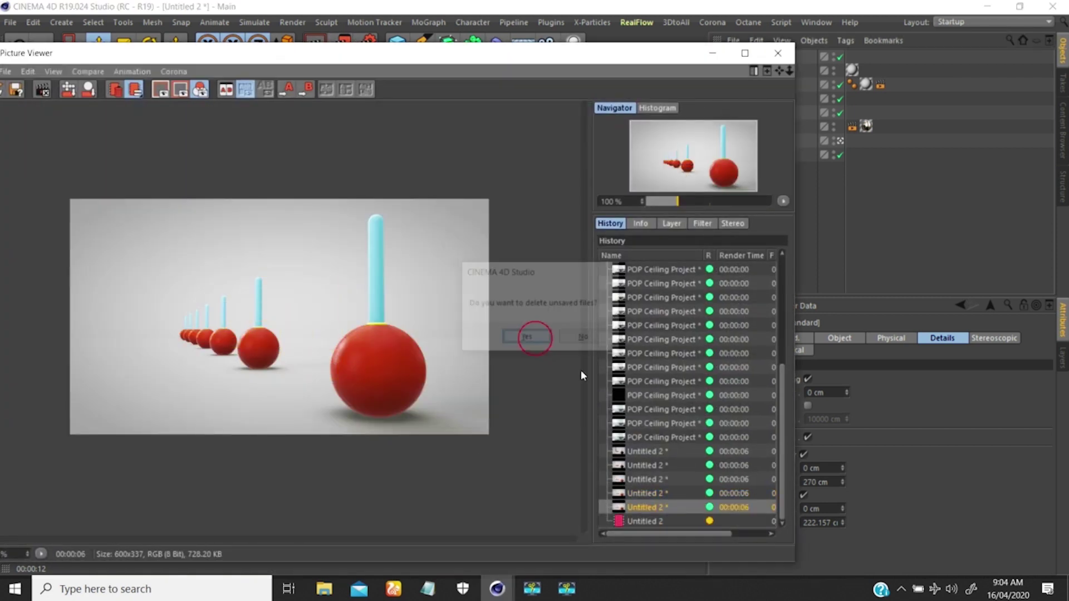
Compare the two most recent renders in the Picture Viewer history for differences in blur
click(646, 521)
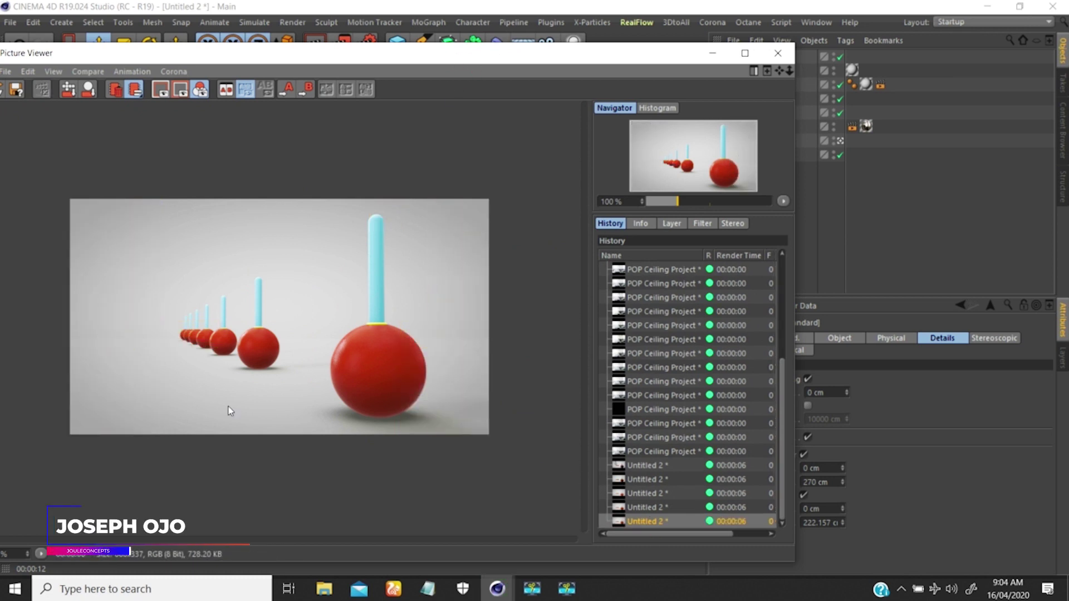
click(646, 507)
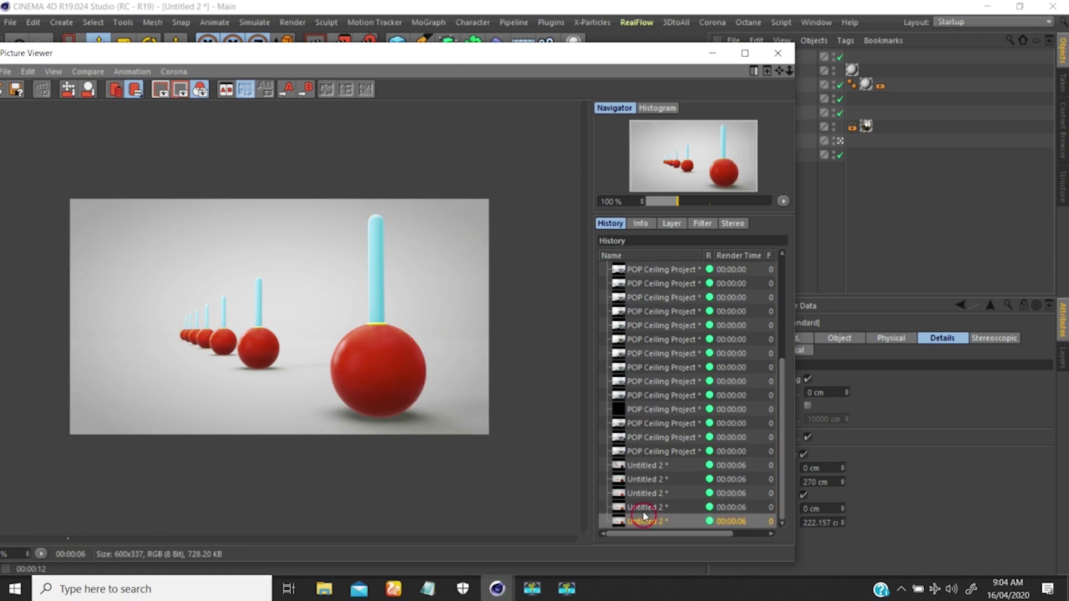
click(643, 521)
click(646, 507)
click(645, 521)
click(646, 507)
click(644, 521)
click(646, 508)
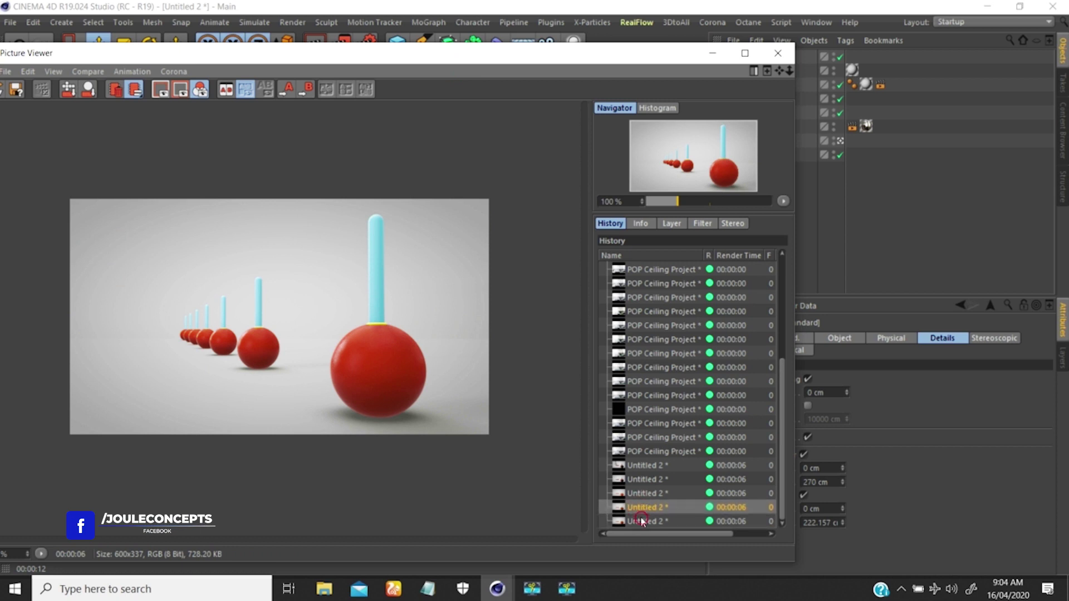
click(644, 521)
click(712, 53)
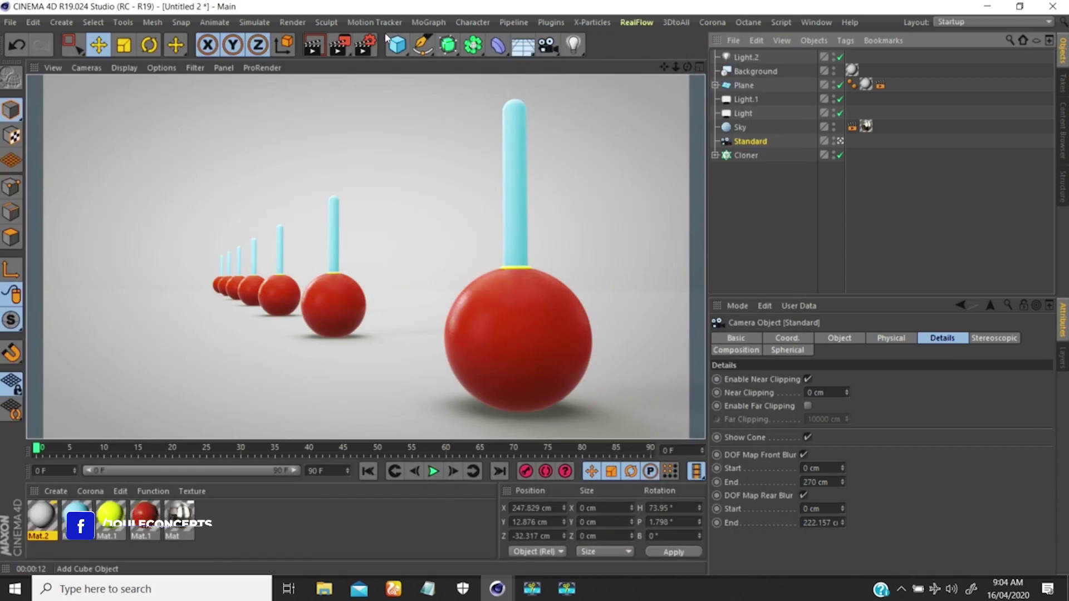
Add the Depth of Field effect to the Standard renderer's settings and render the camera view to the Picture Viewer
click(363, 44)
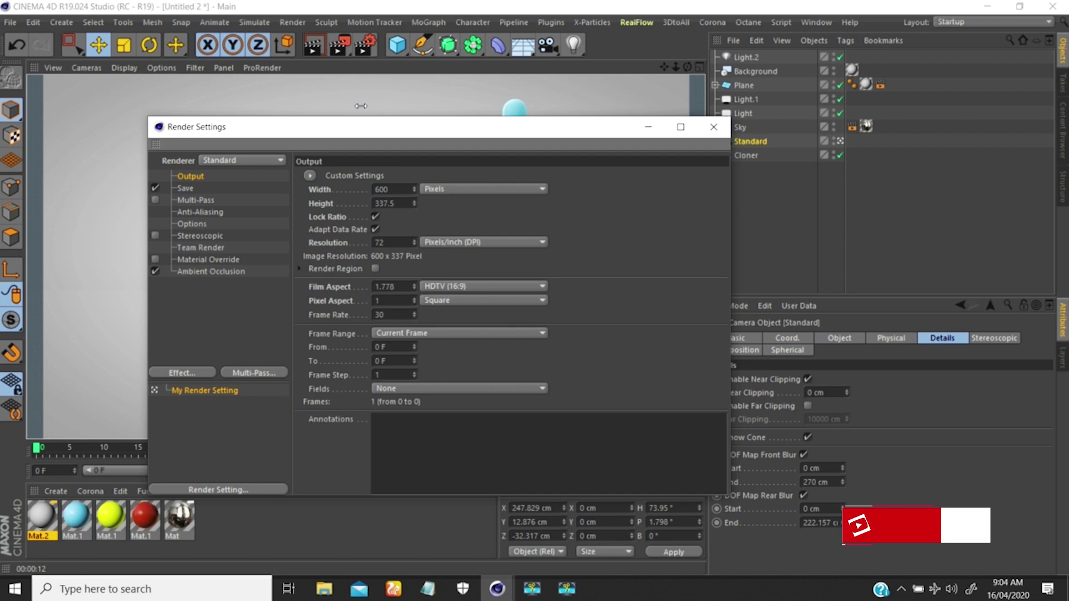
click(188, 372)
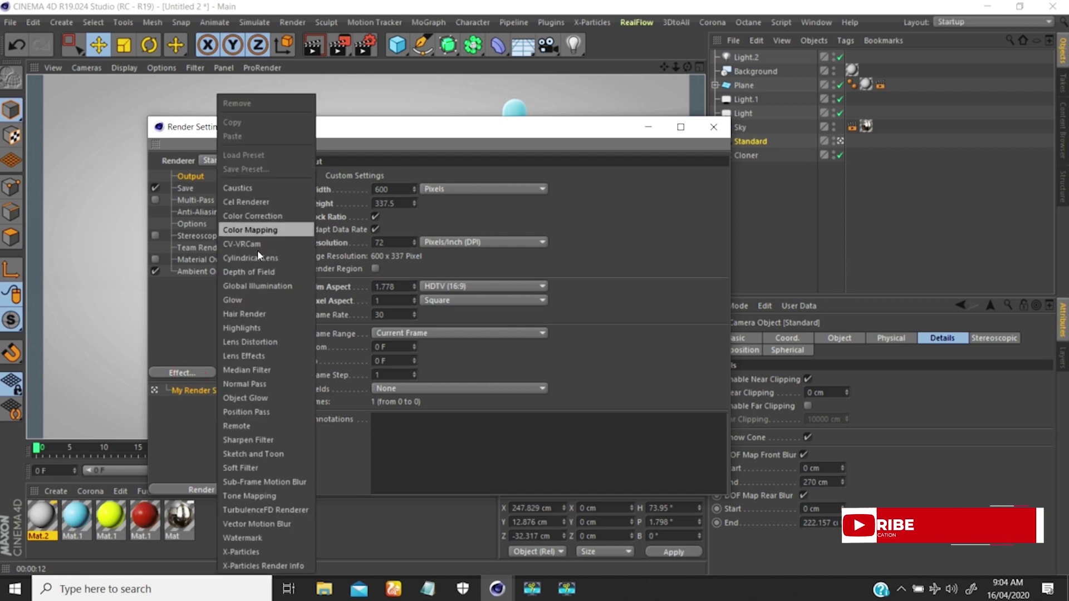
click(245, 273)
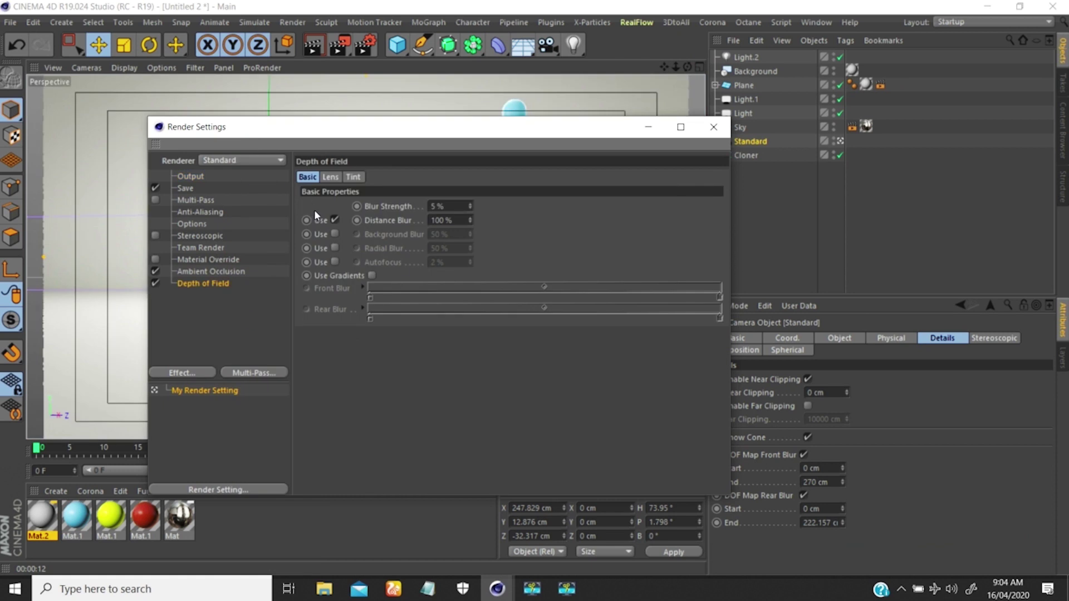
click(714, 127)
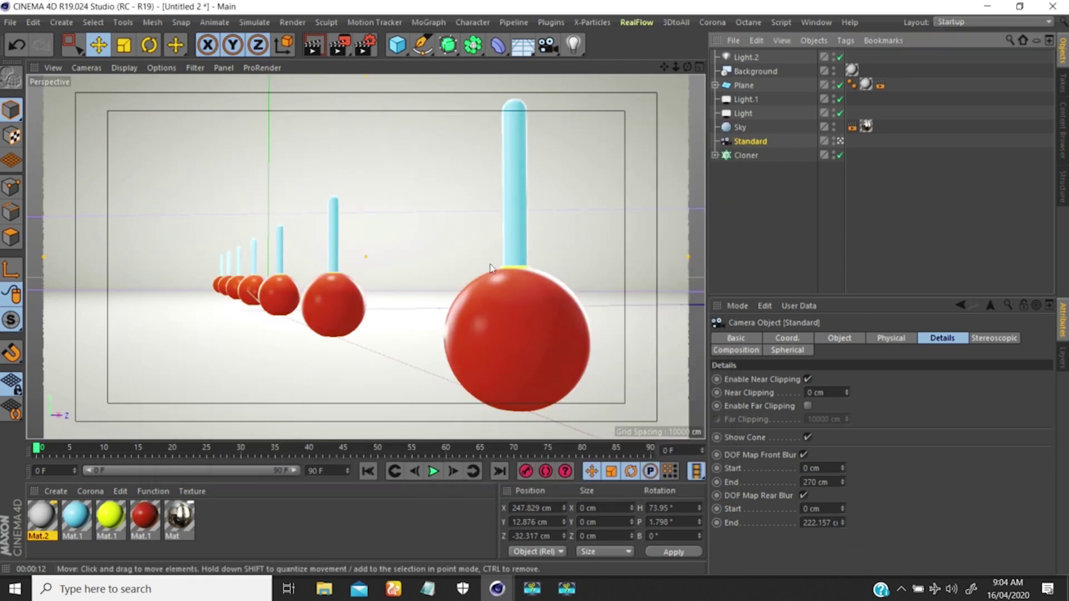
click(341, 46)
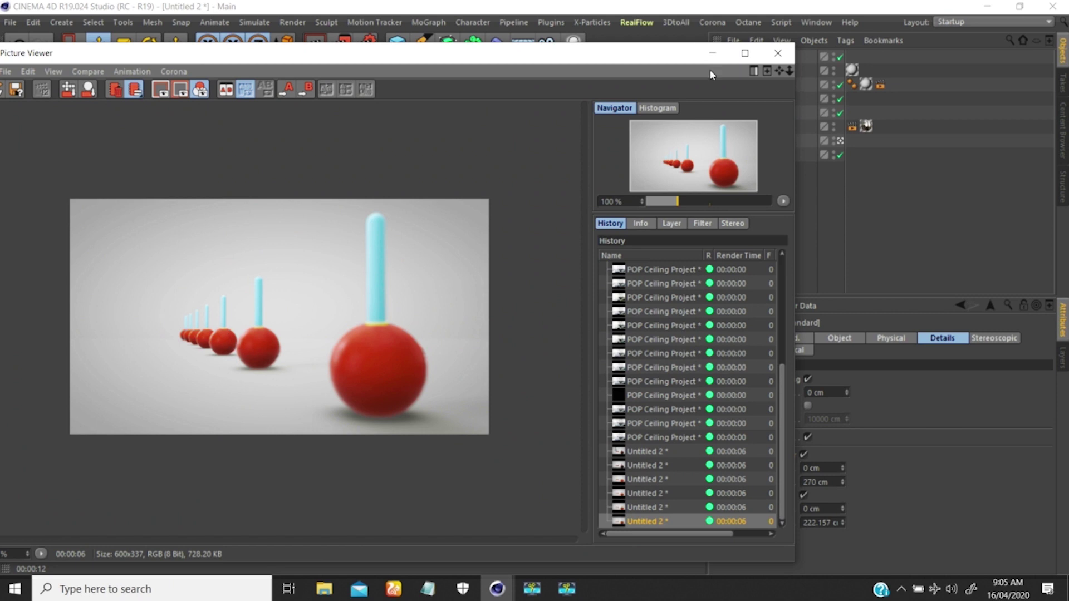
click(712, 54)
Set the Depth of Field effect's Blur Strength to 10% and render the view for inspection in the Picture Viewer
click(366, 43)
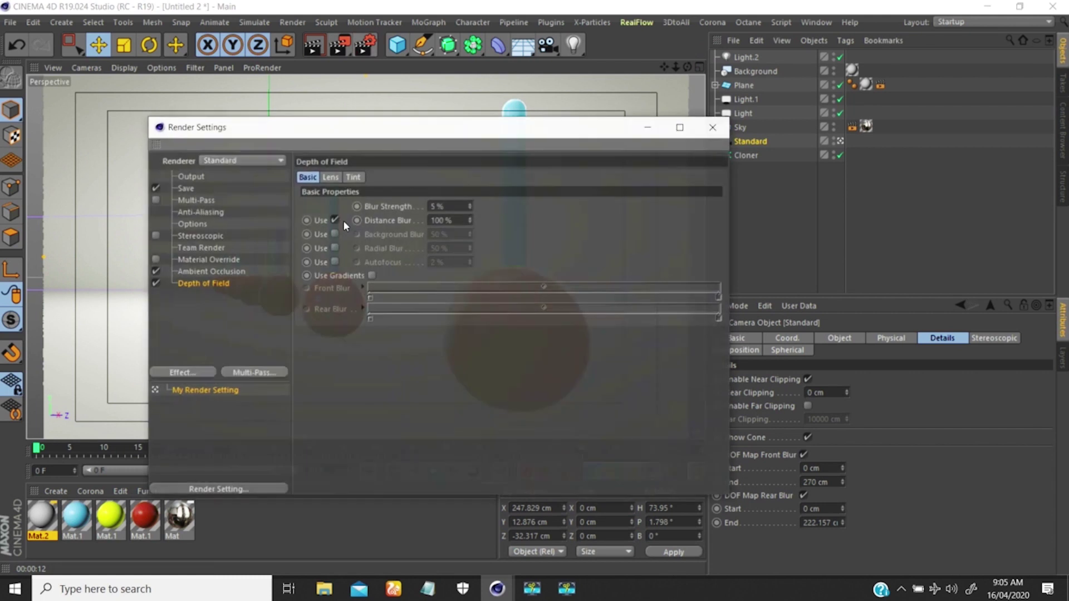
click(447, 207)
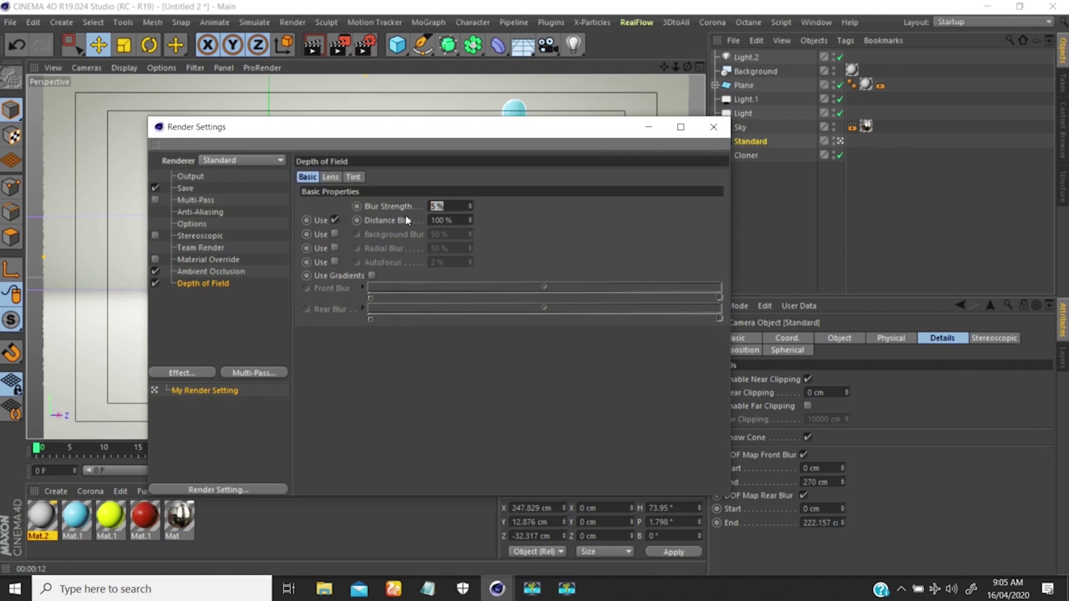
text(10)
key(Return)
click(713, 127)
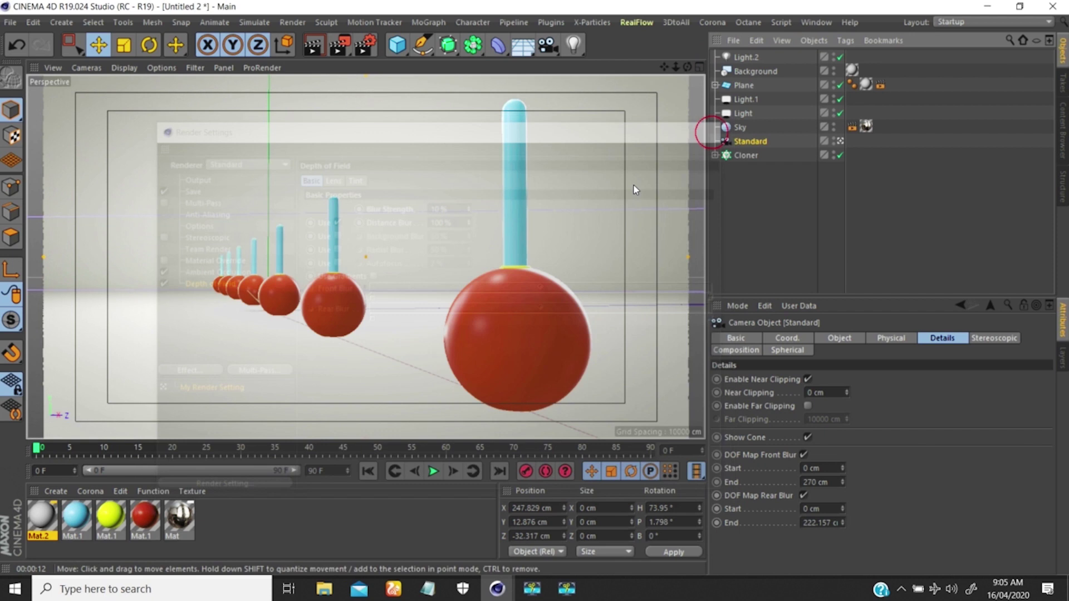
click(339, 44)
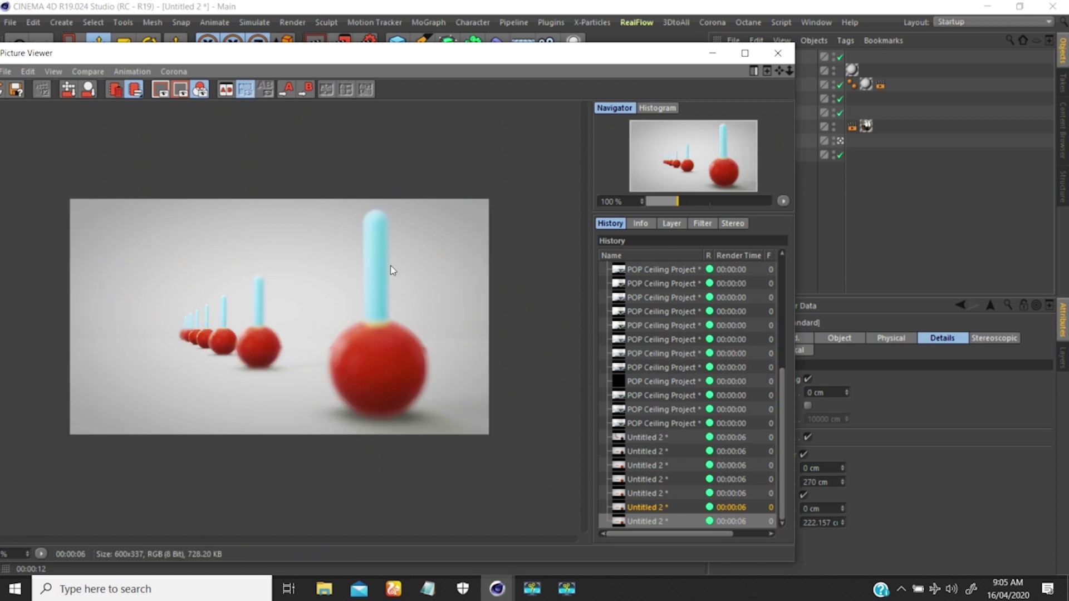
click(638, 521)
drag(353, 46, 356, 75)
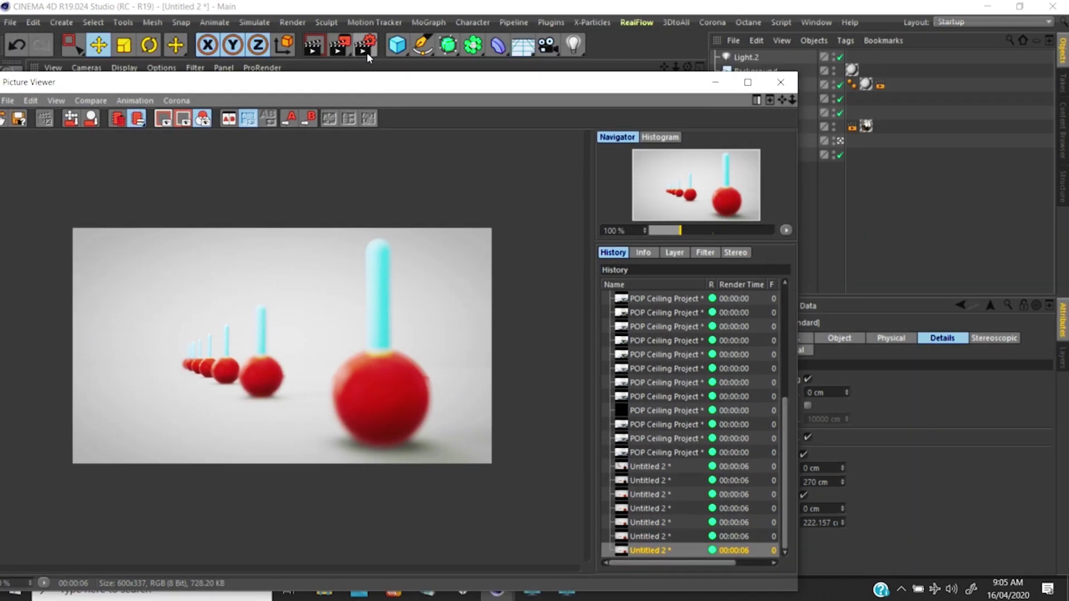
Set the Depth of Field effect's Blur Strength to 6.5% and render the view to the Picture Viewer
click(366, 52)
click(451, 207)
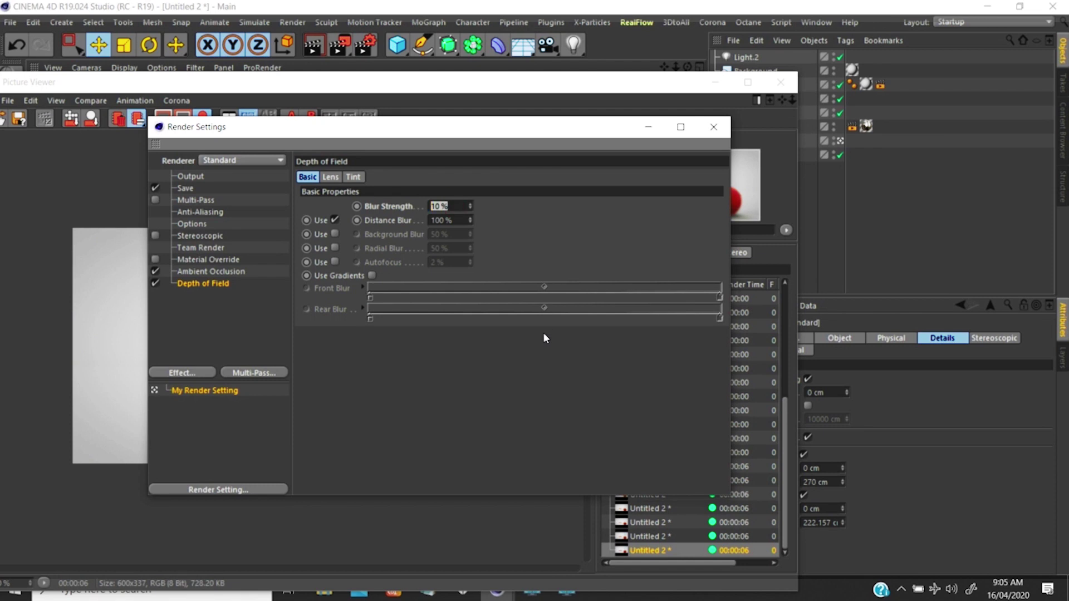
text(6.5)
key(Return)
click(340, 45)
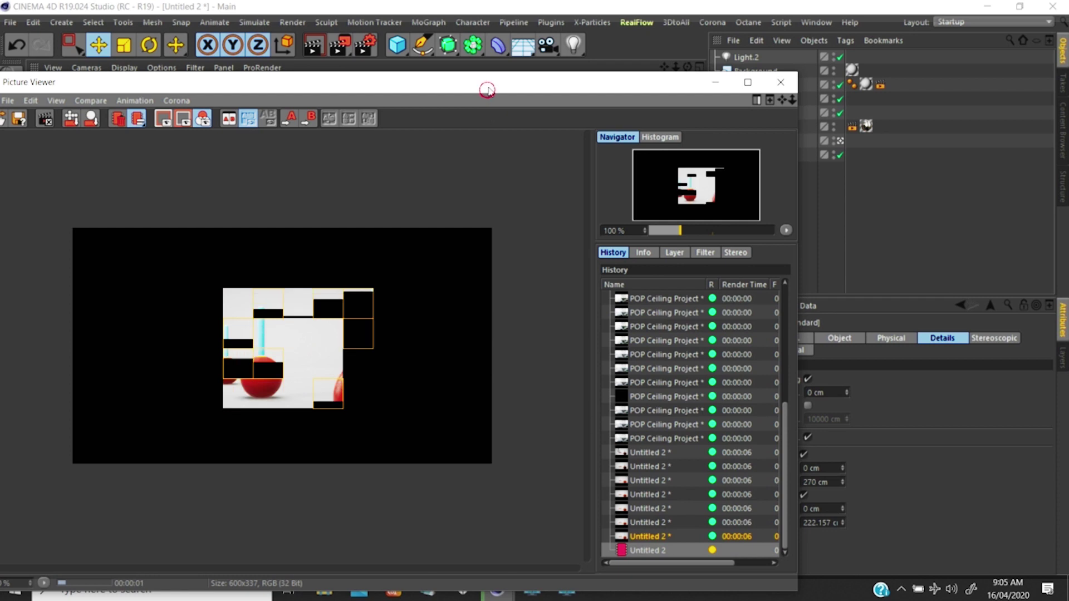
drag(490, 83, 520, 46)
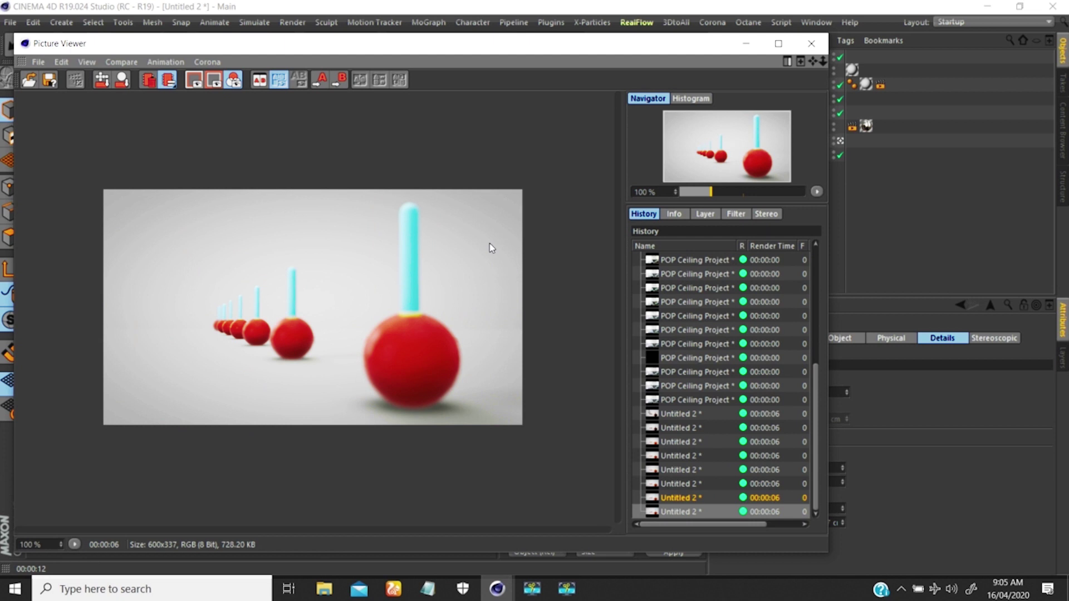
Compare the last three renders in the Picture Viewer history, made with different blur strengths
click(673, 484)
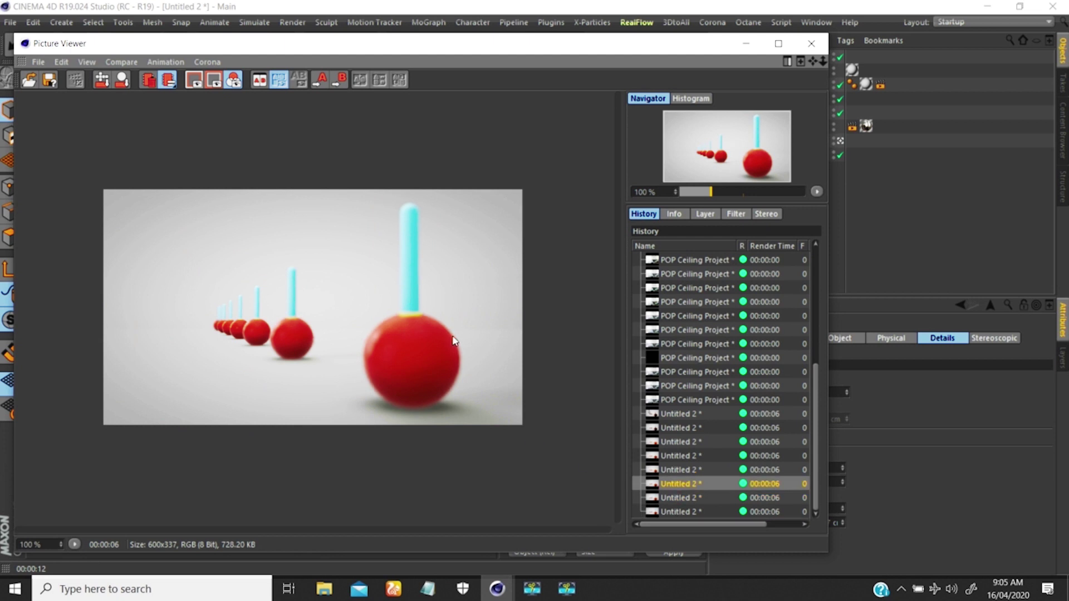
click(680, 497)
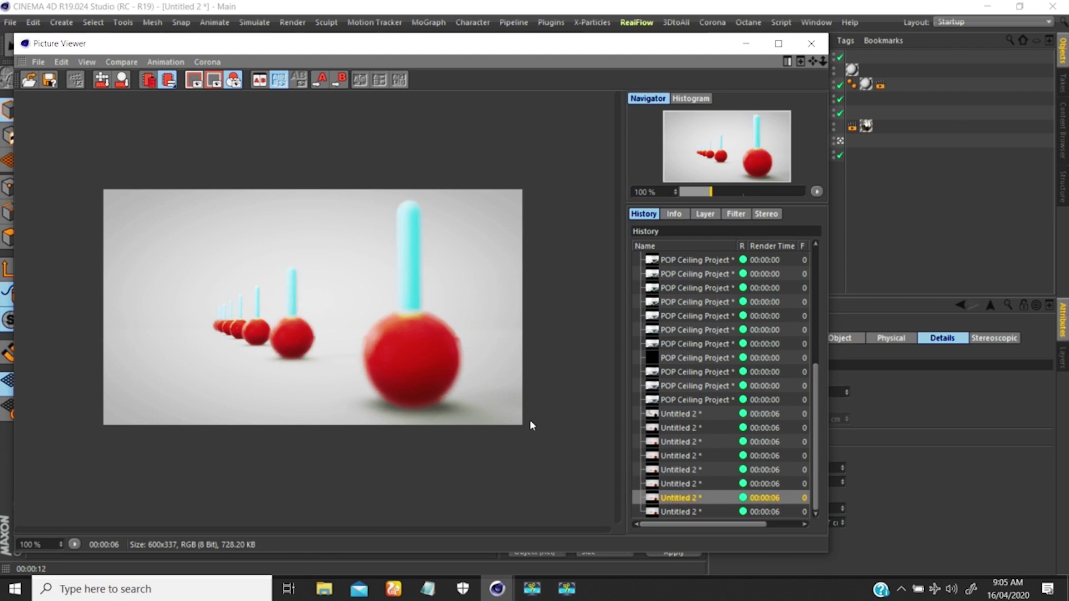
click(667, 512)
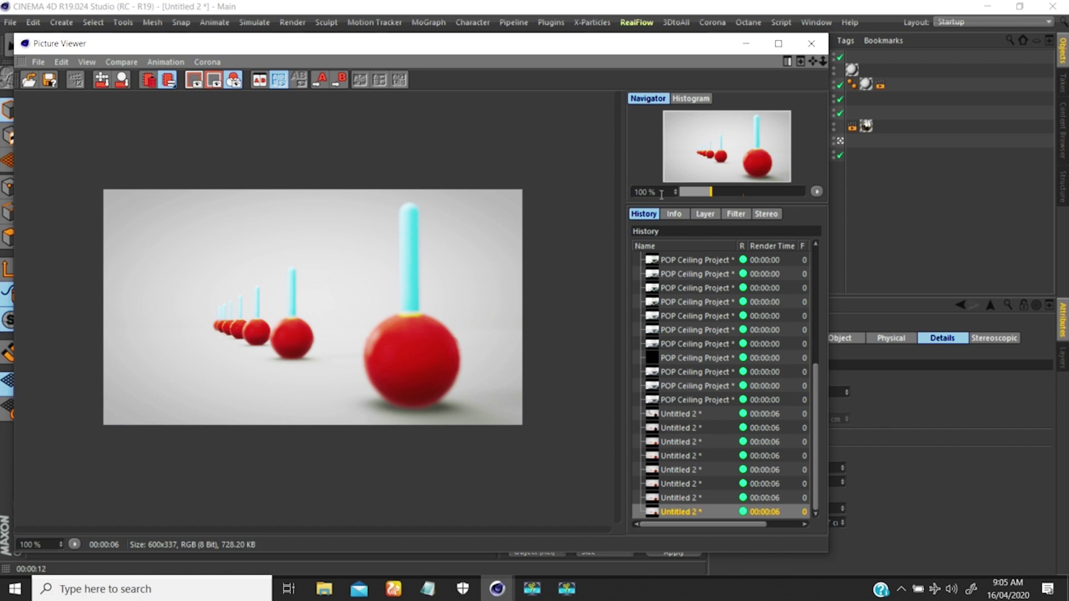
Put away the Picture Viewer and render settings, and leave the Standard camera view for the free perspective view
click(746, 43)
click(711, 132)
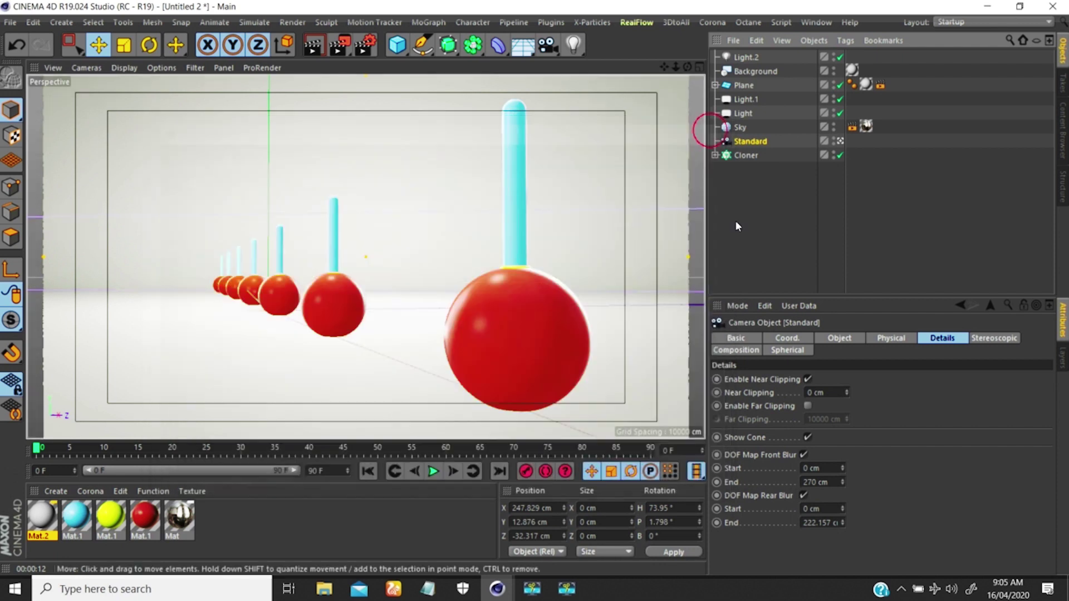
click(840, 142)
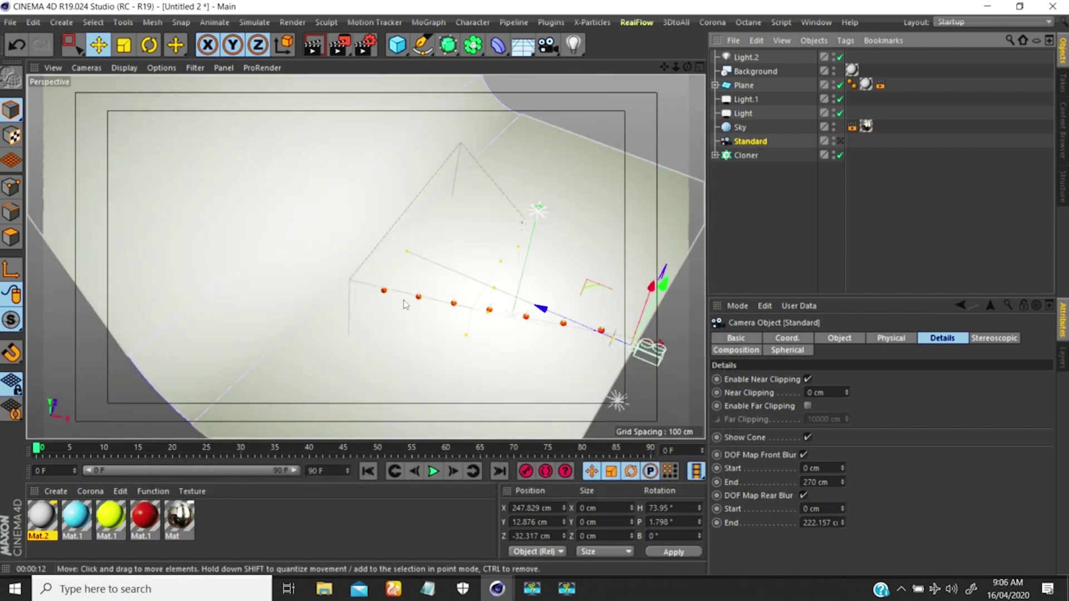
Set the Standard camera's DOF rear blur end to 105.43 cm and render its view to the Picture Viewer
alt+drag(407, 305, 434, 256)
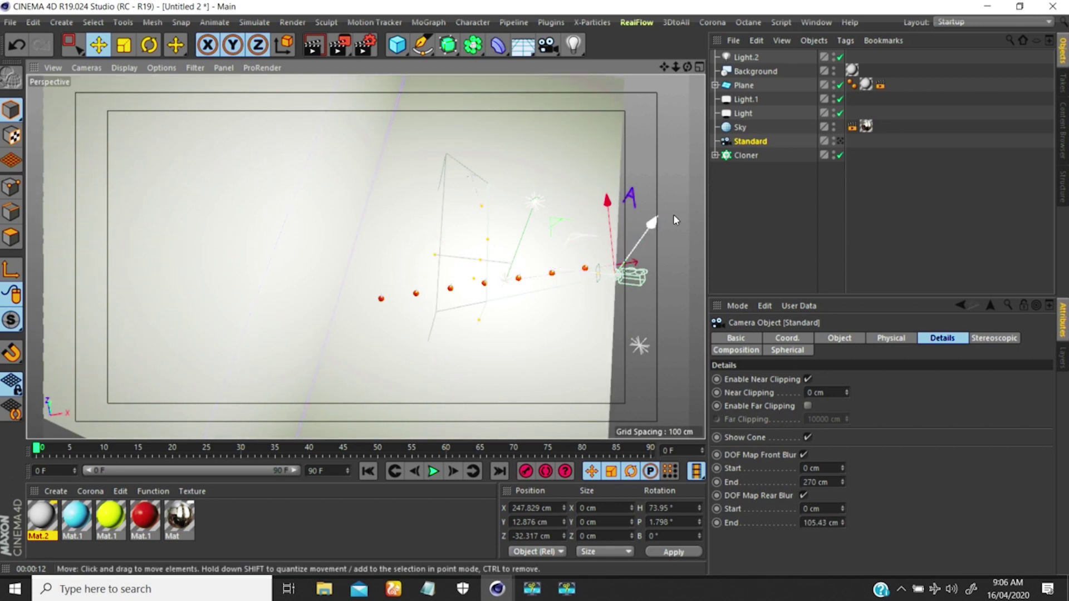
click(840, 141)
click(338, 45)
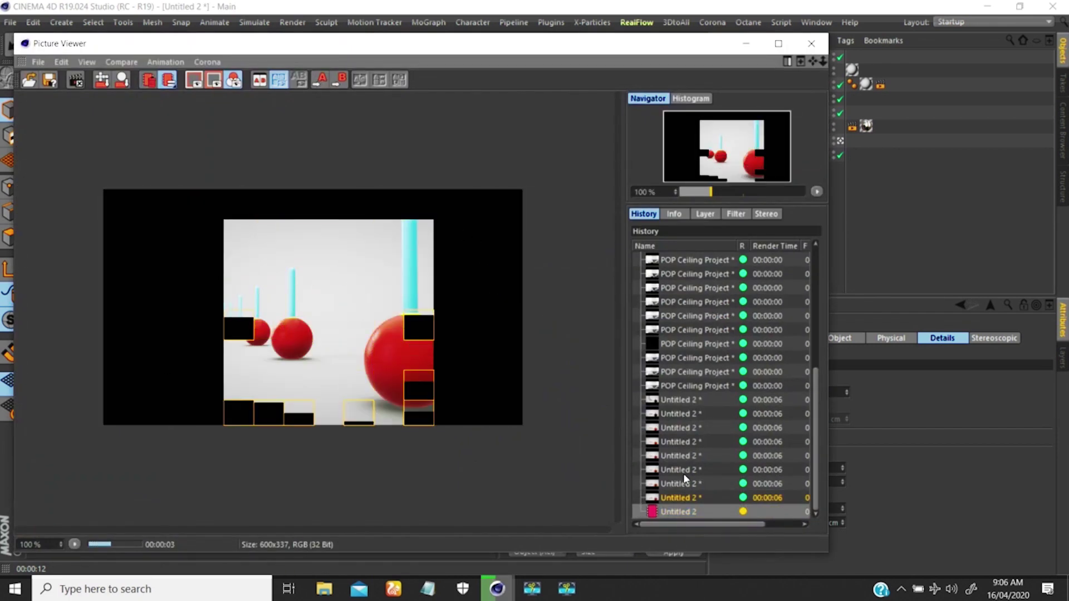
Compare the last two renders in the Picture Viewer history to check the effect of the shorter rear blur range
click(674, 499)
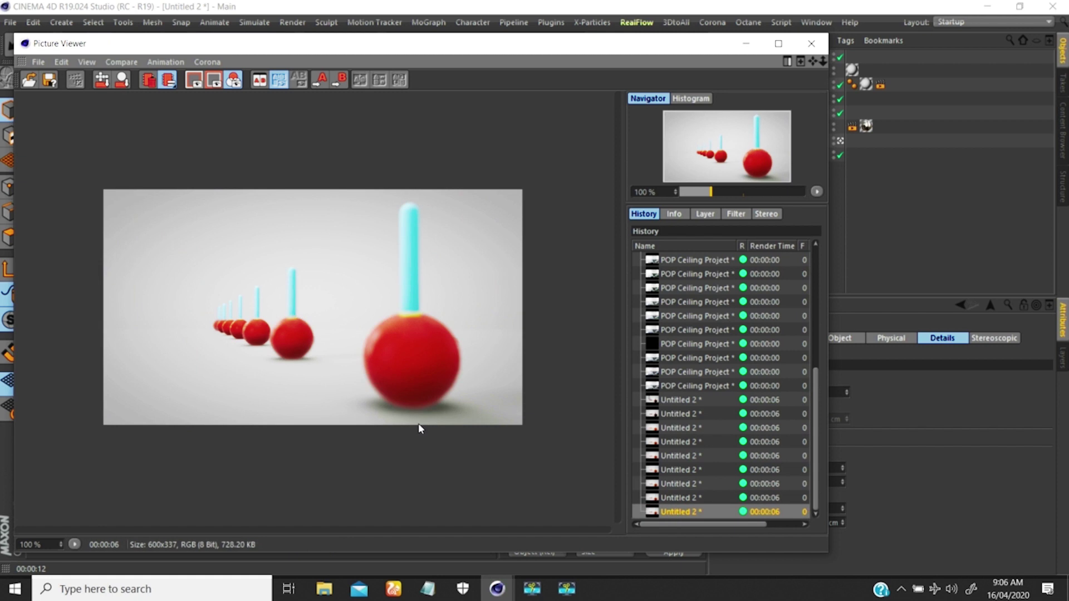
click(682, 500)
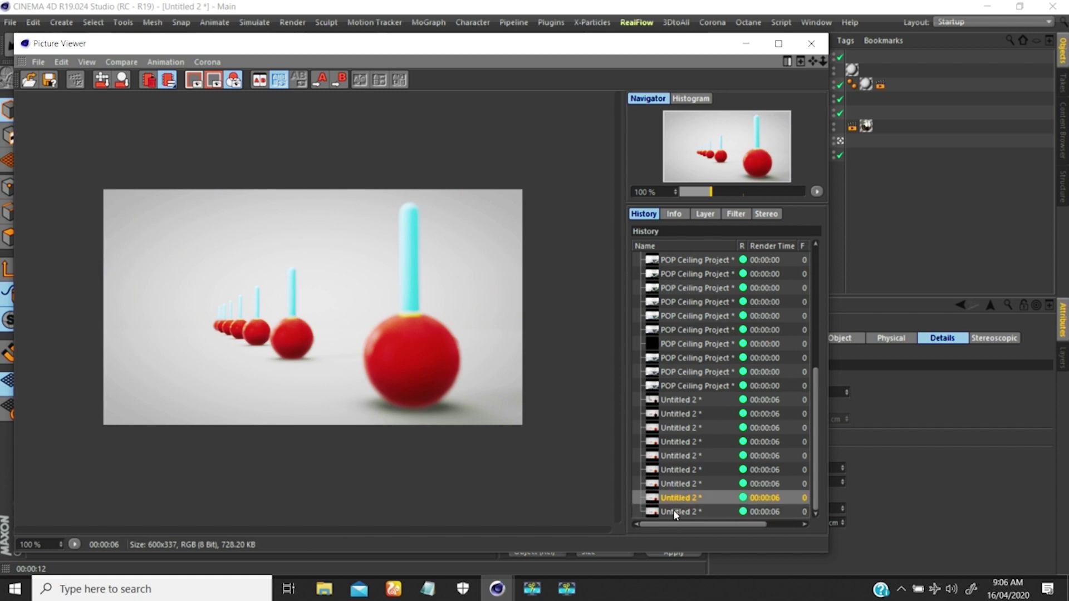
click(679, 499)
click(678, 499)
click(679, 502)
click(678, 511)
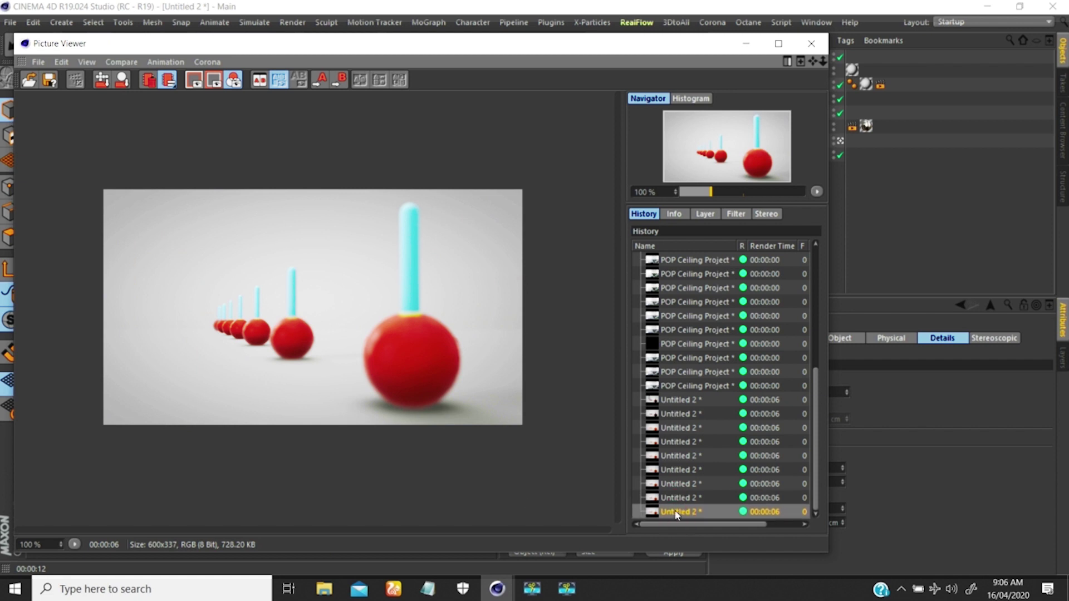
Examine the lens and tint options of the Depth of Field effect in the render settings
drag(445, 46, 469, 91)
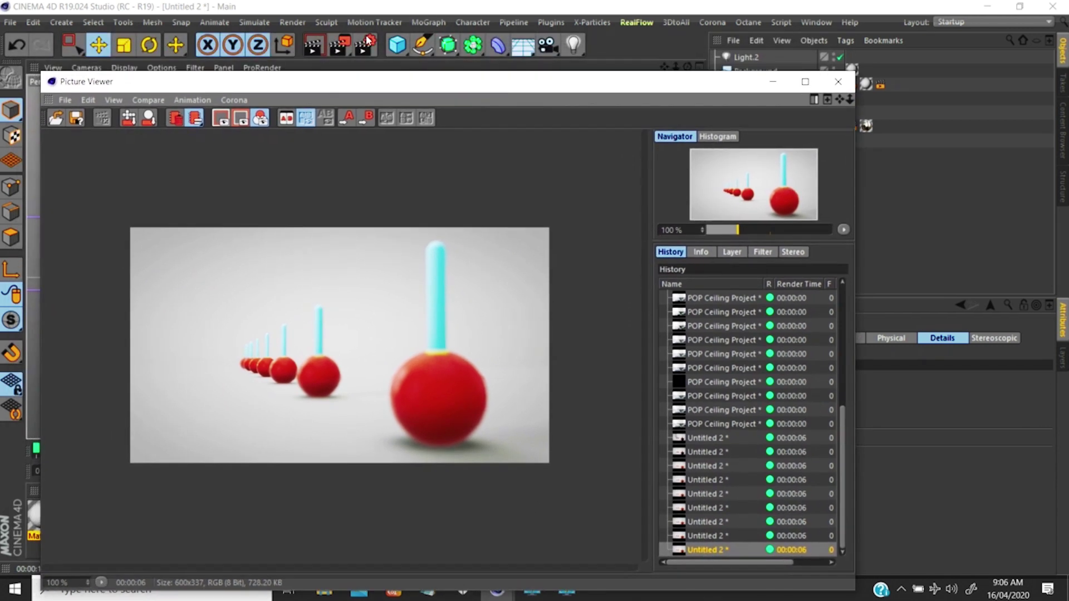
click(365, 44)
click(331, 178)
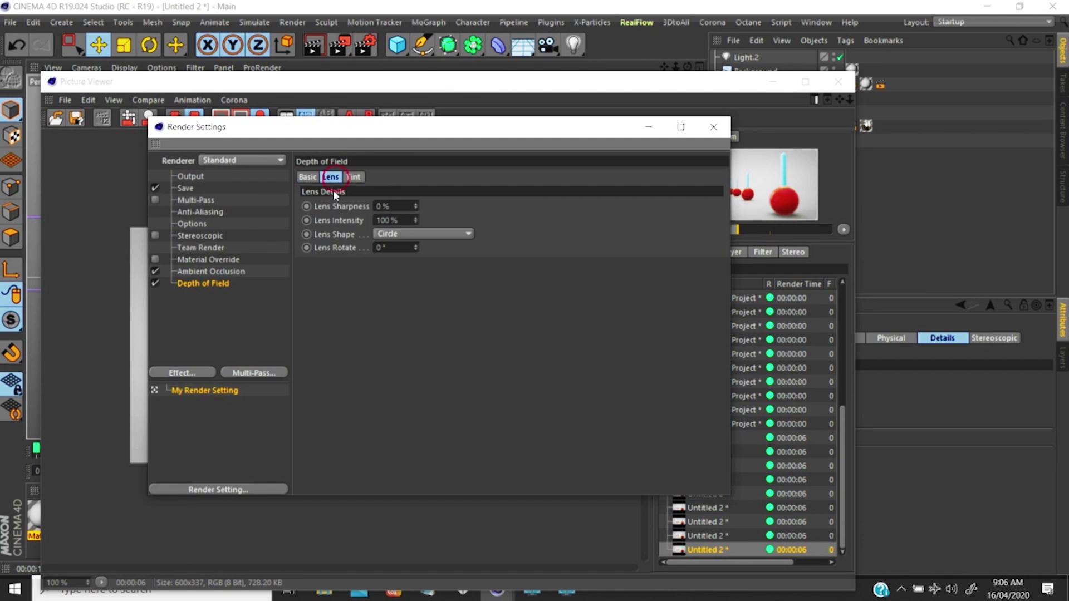
click(313, 179)
click(330, 178)
click(353, 177)
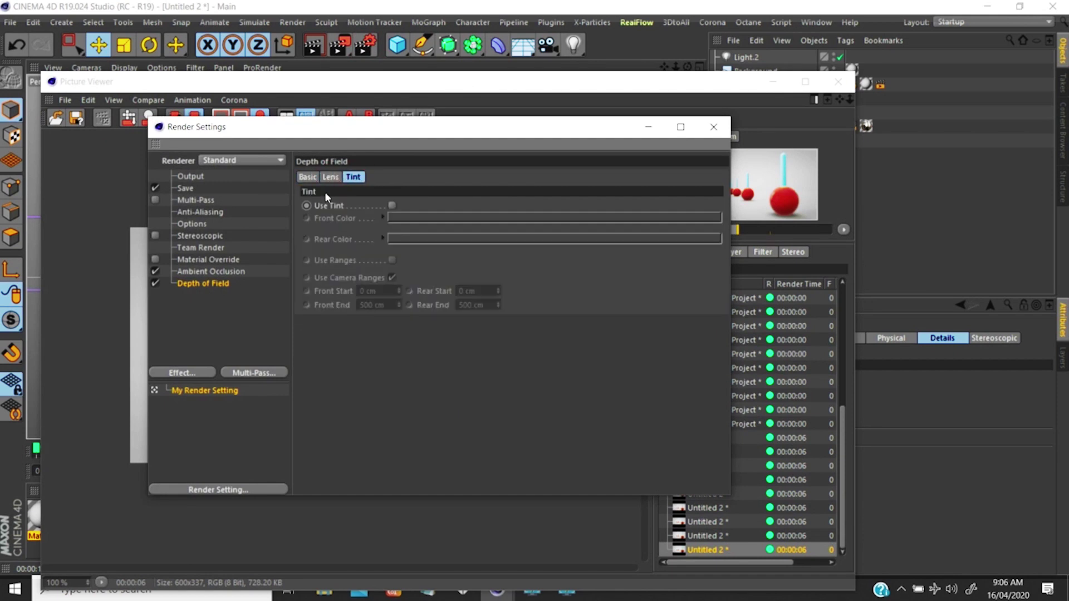
click(331, 177)
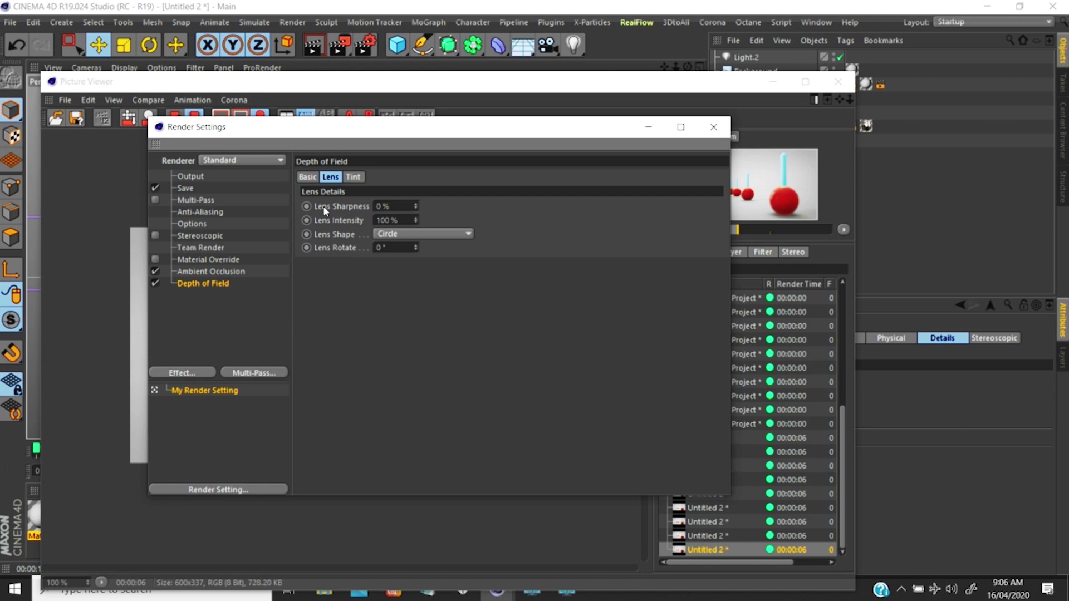
click(394, 207)
click(353, 177)
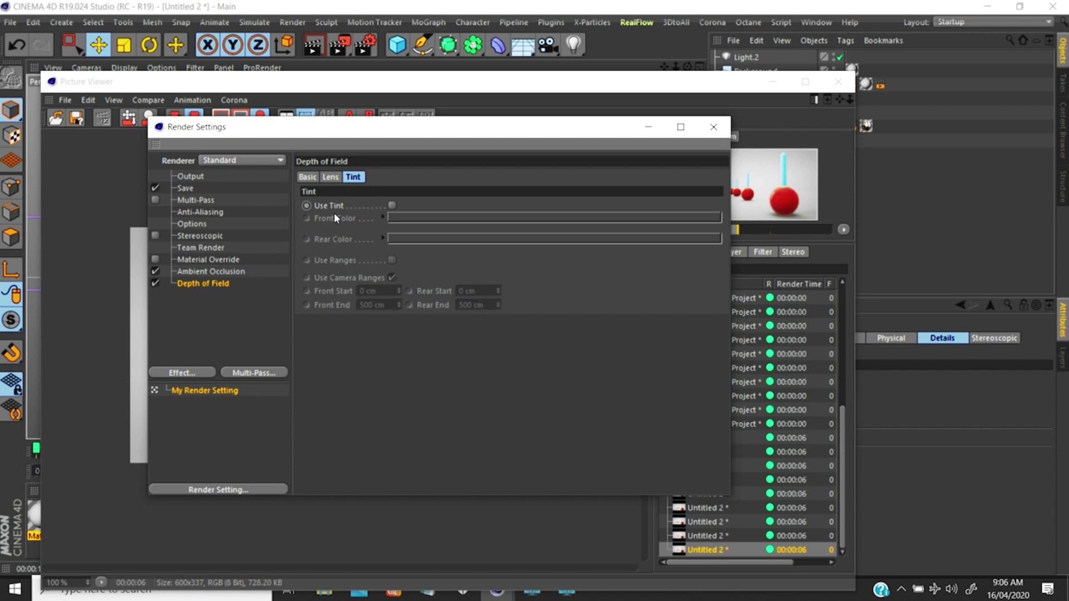
Enable Use Tint for the Depth of Field effect and set the front color to a muted mauve with hue 322°
drag(378, 127, 728, 107)
click(571, 253)
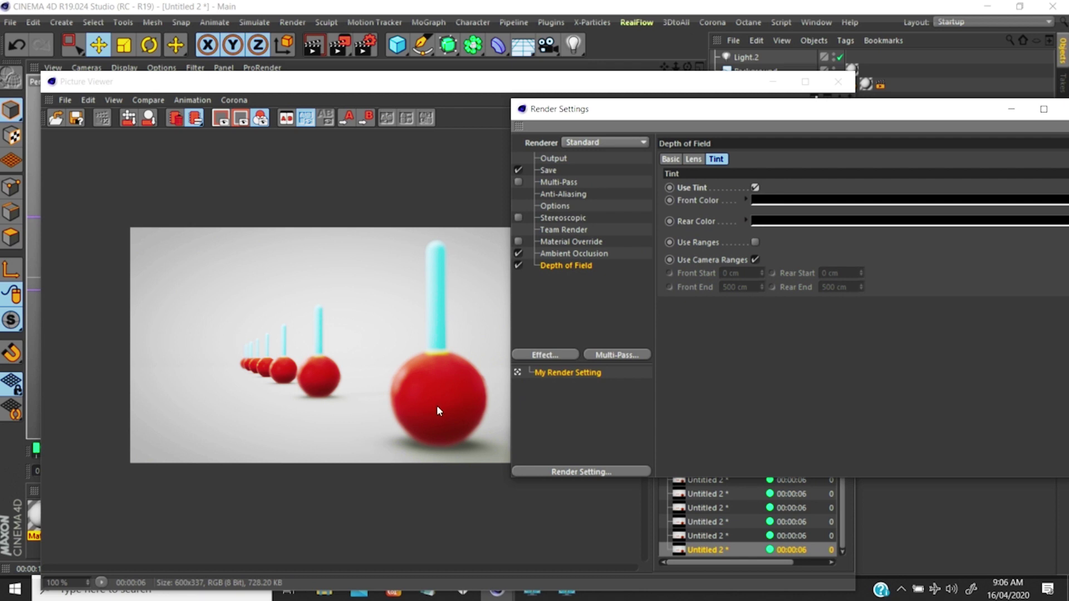
click(753, 208)
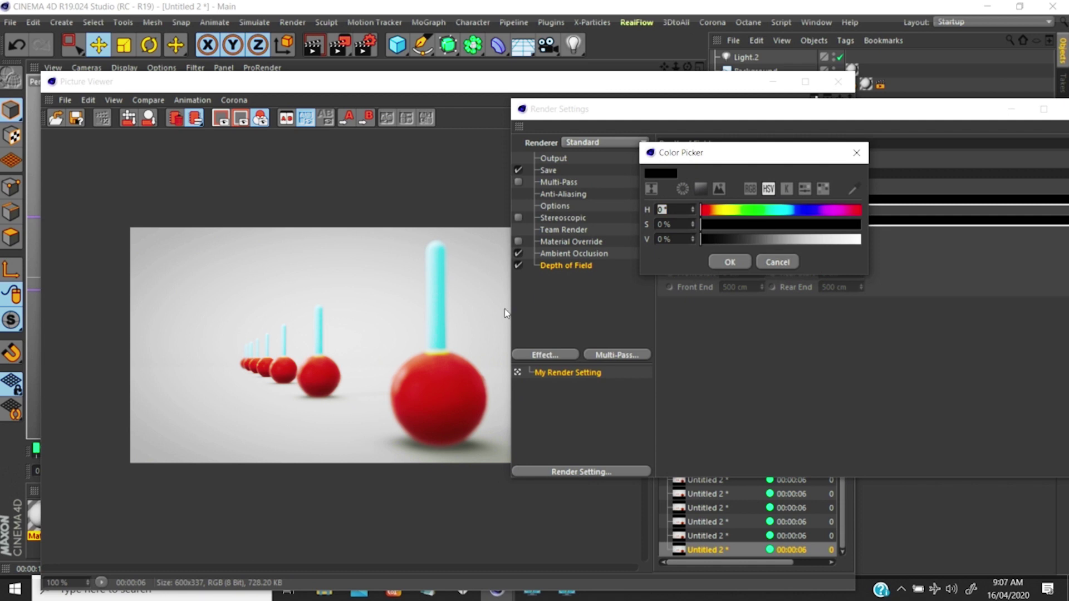
drag(724, 162, 709, 193)
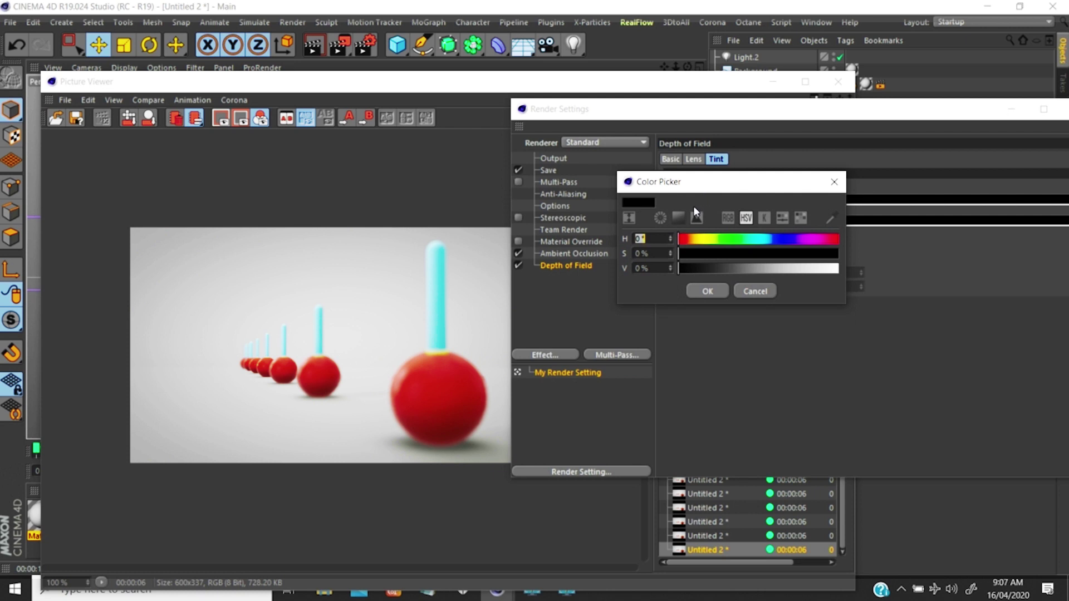
drag(820, 239, 700, 241)
click(820, 241)
drag(807, 268, 856, 269)
drag(689, 254, 701, 253)
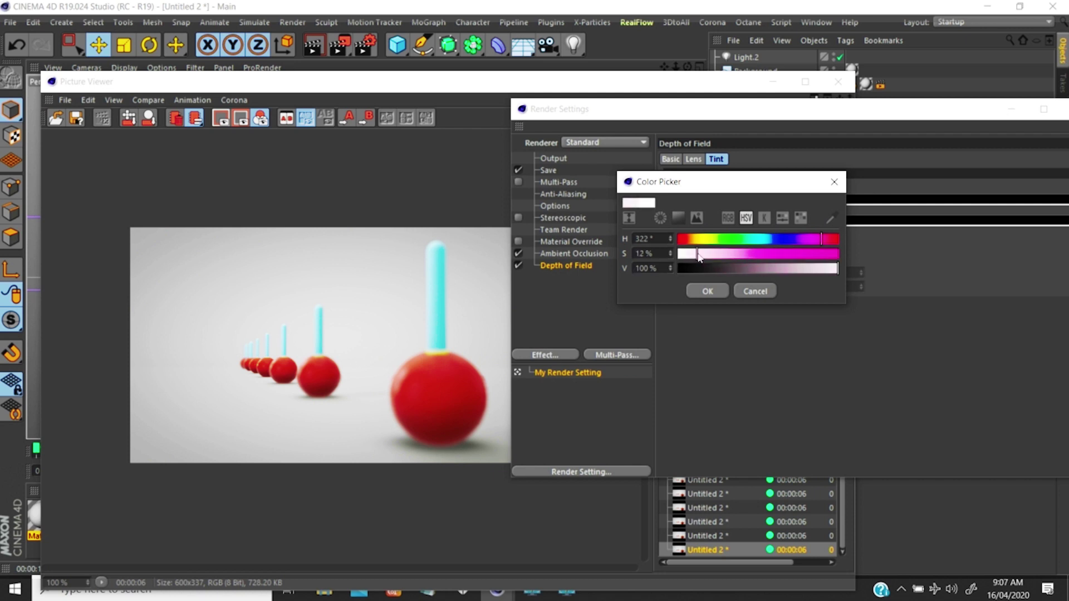
drag(805, 269, 801, 268)
drag(700, 253, 696, 254)
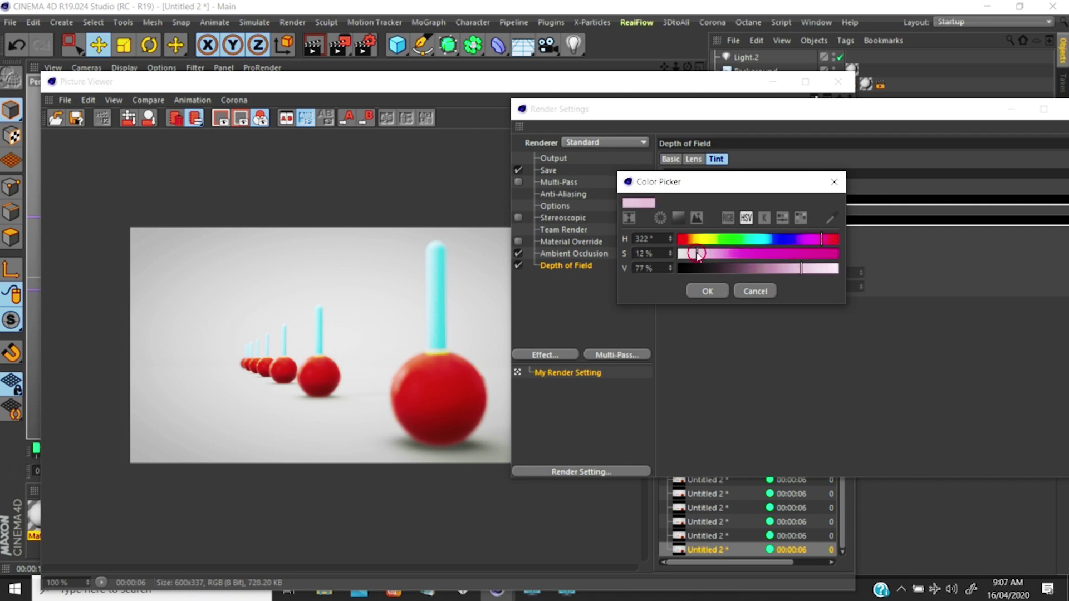
drag(787, 270, 706, 258)
click(706, 291)
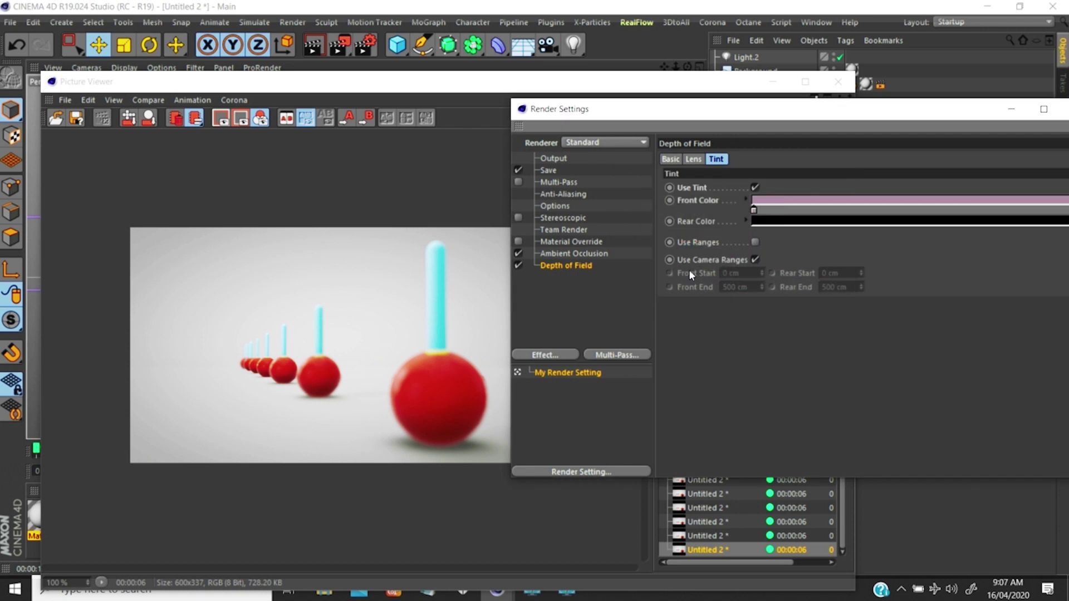
Set the Depth of Field tint's rear color to a very pale lilac with hue 293° and about 7% saturation
click(750, 223)
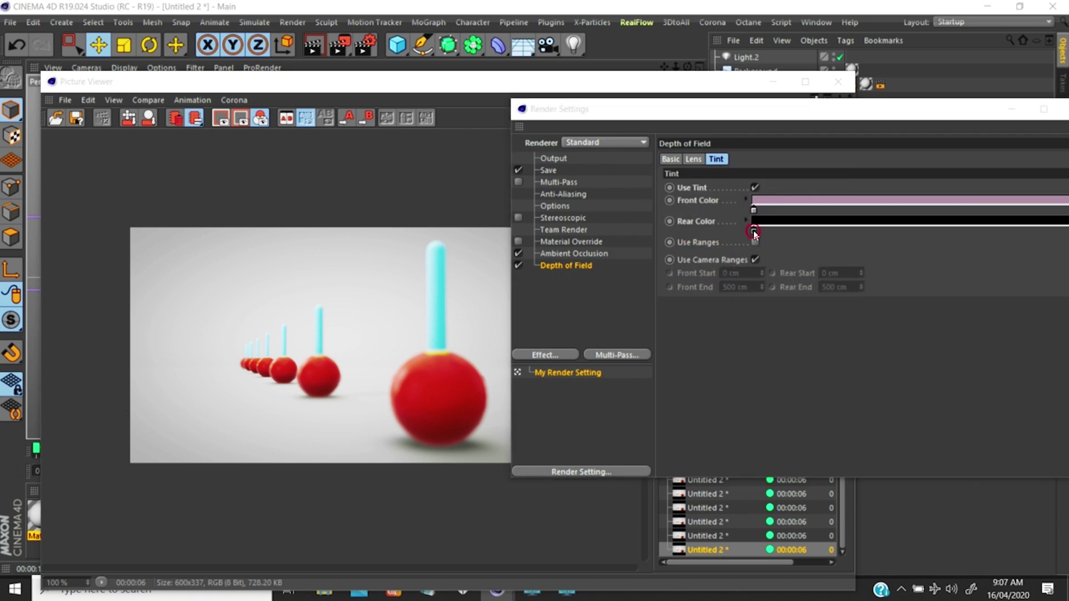
click(844, 230)
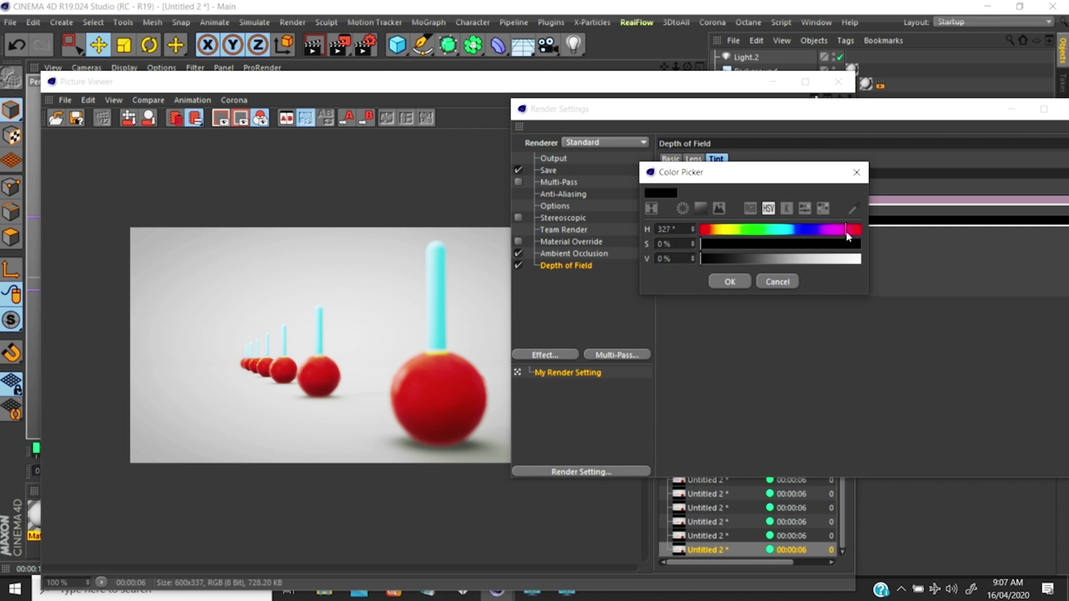
drag(847, 231, 830, 231)
drag(747, 259, 830, 259)
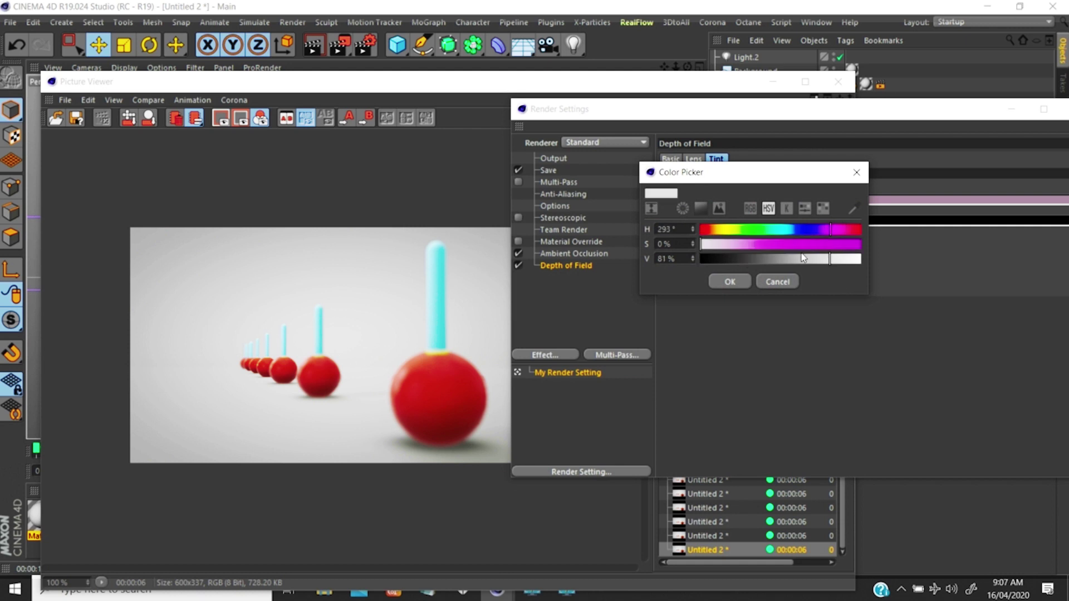
drag(717, 245, 712, 245)
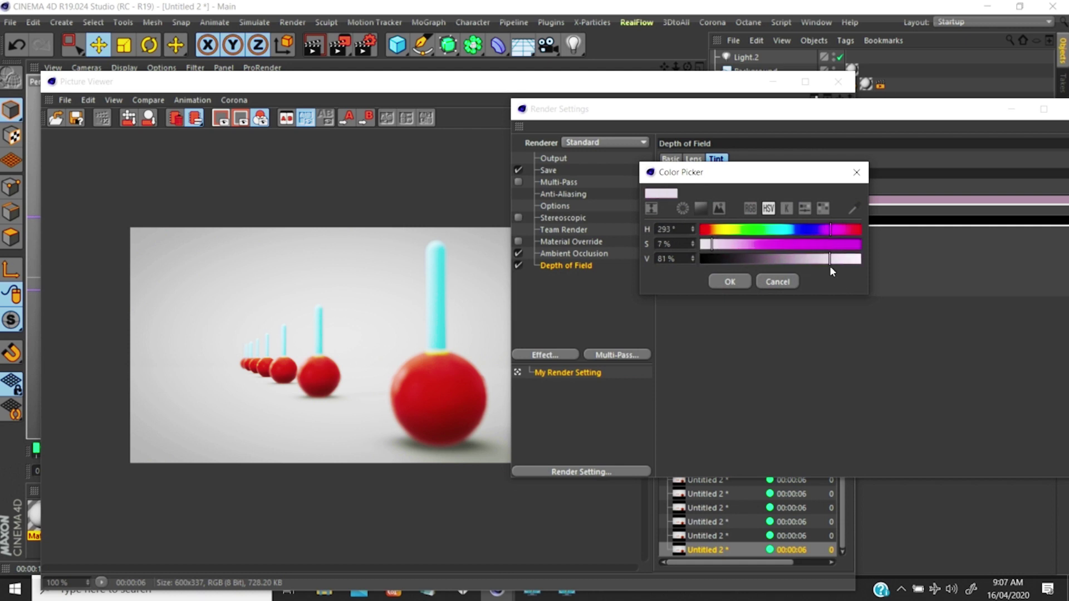
drag(843, 263, 854, 260)
drag(712, 245, 712, 245)
click(729, 281)
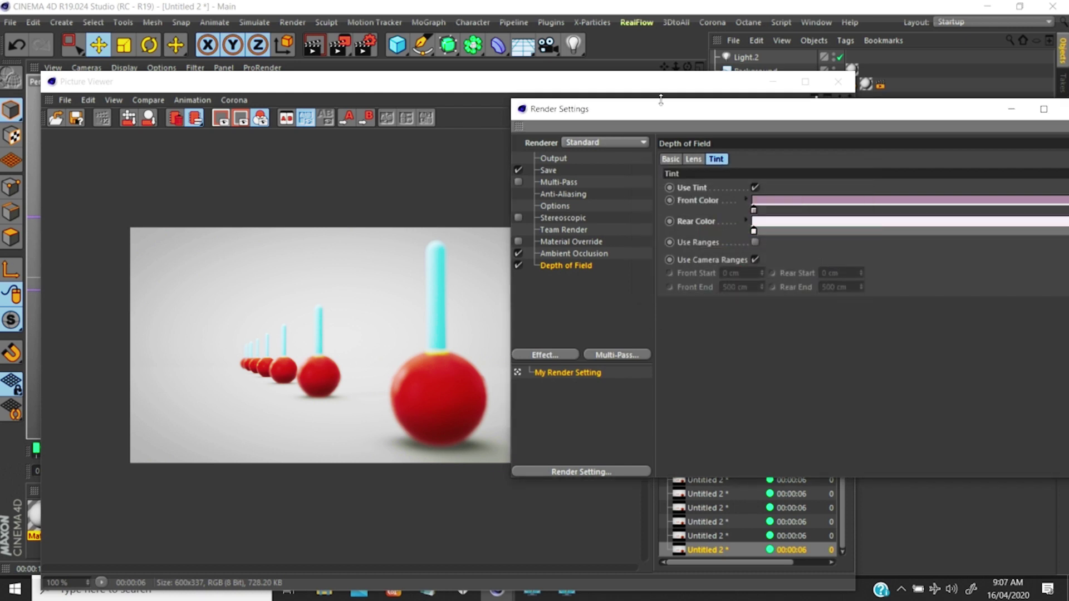
Render the tinted view to the Picture Viewer and compare it with the previous untinted render
click(340, 49)
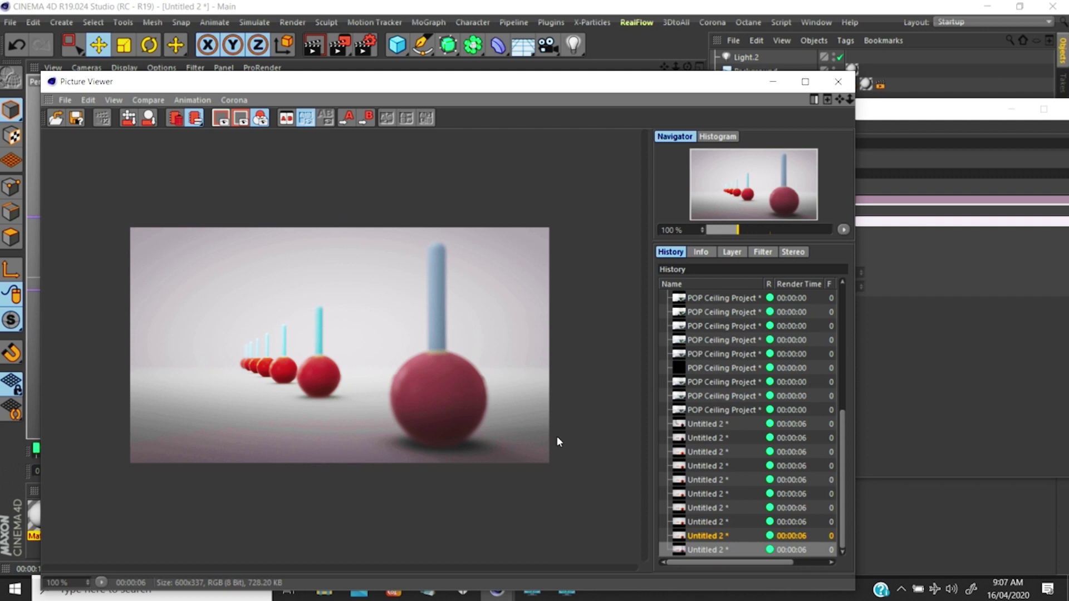
drag(617, 80, 563, 53)
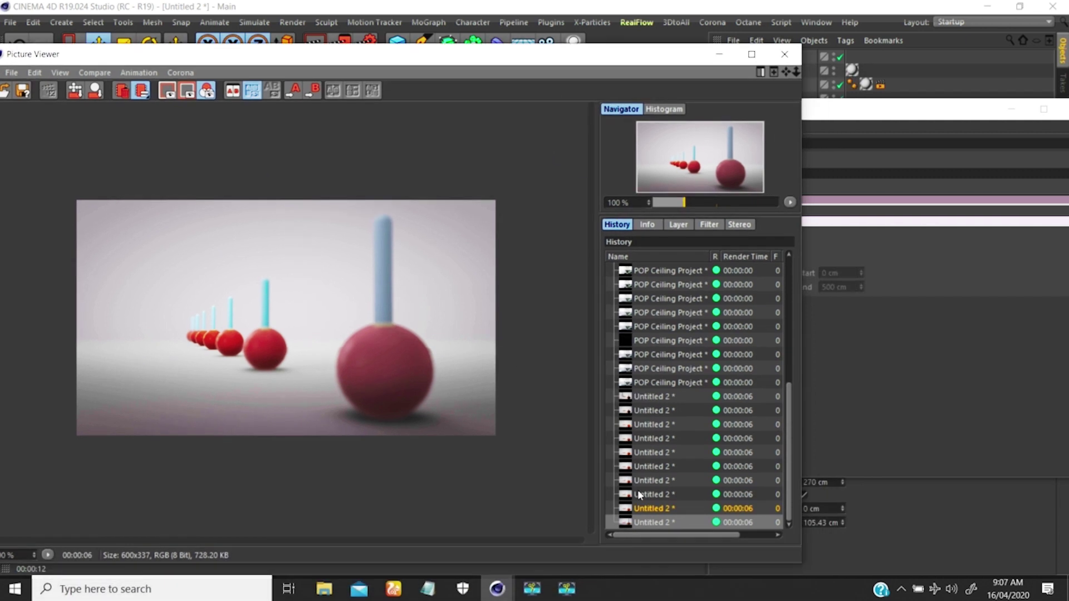
click(645, 508)
click(642, 523)
drag(665, 54, 679, 40)
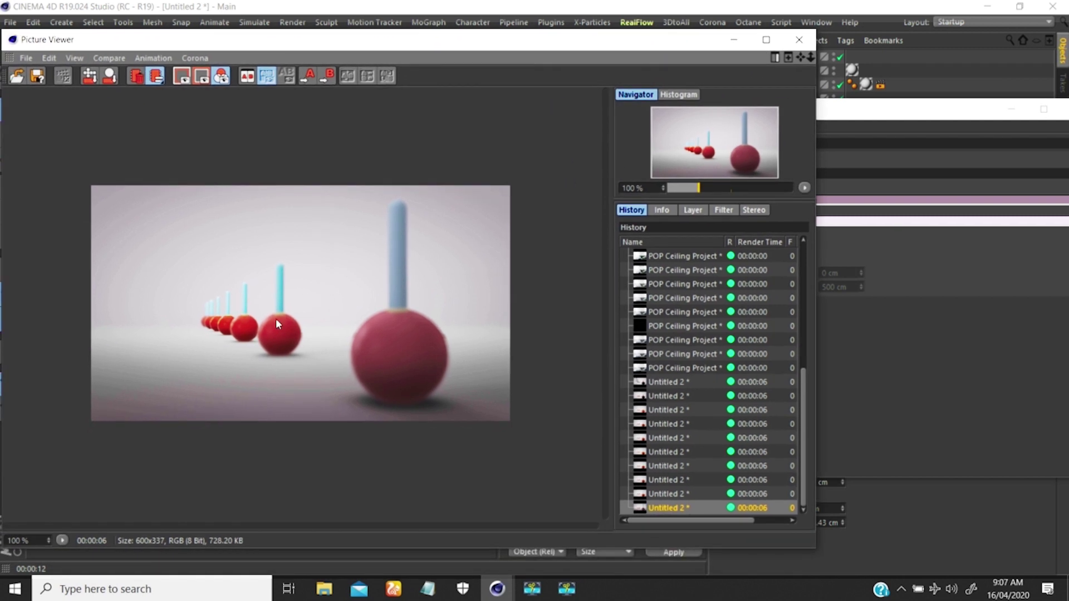
drag(514, 47, 543, 33)
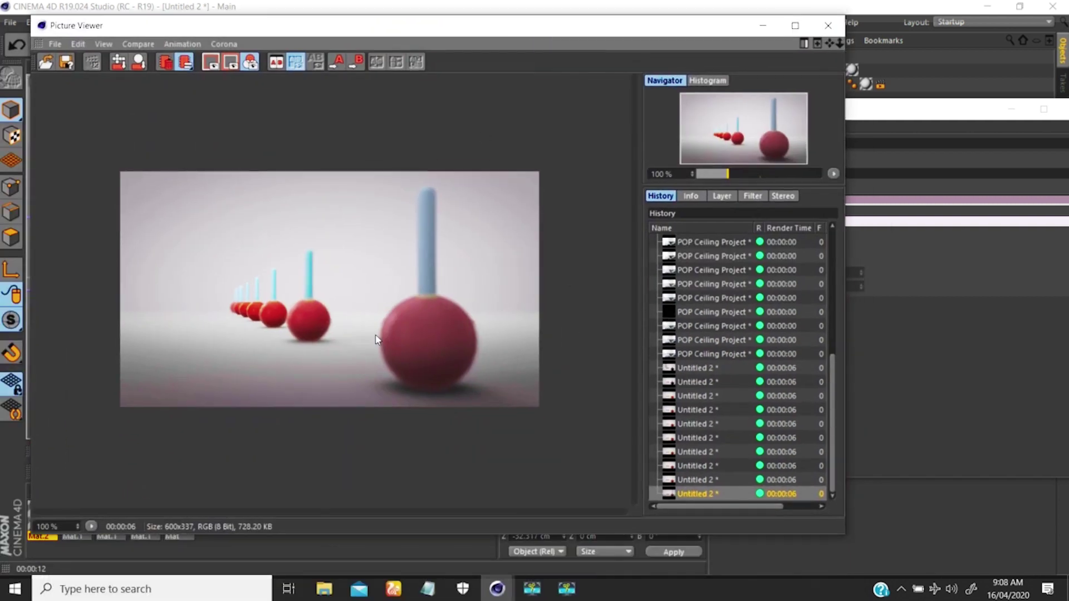